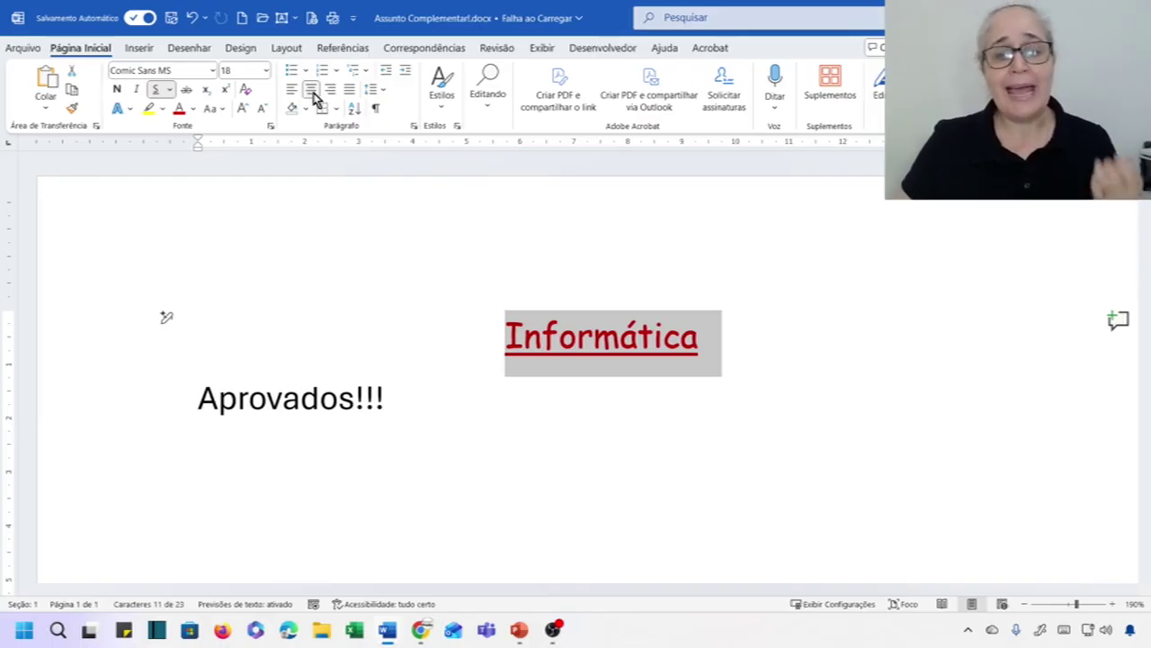
Step: Copy the formatting of the "Informática" heading onto the "Aprovados!!!" line
left_click(72, 110)
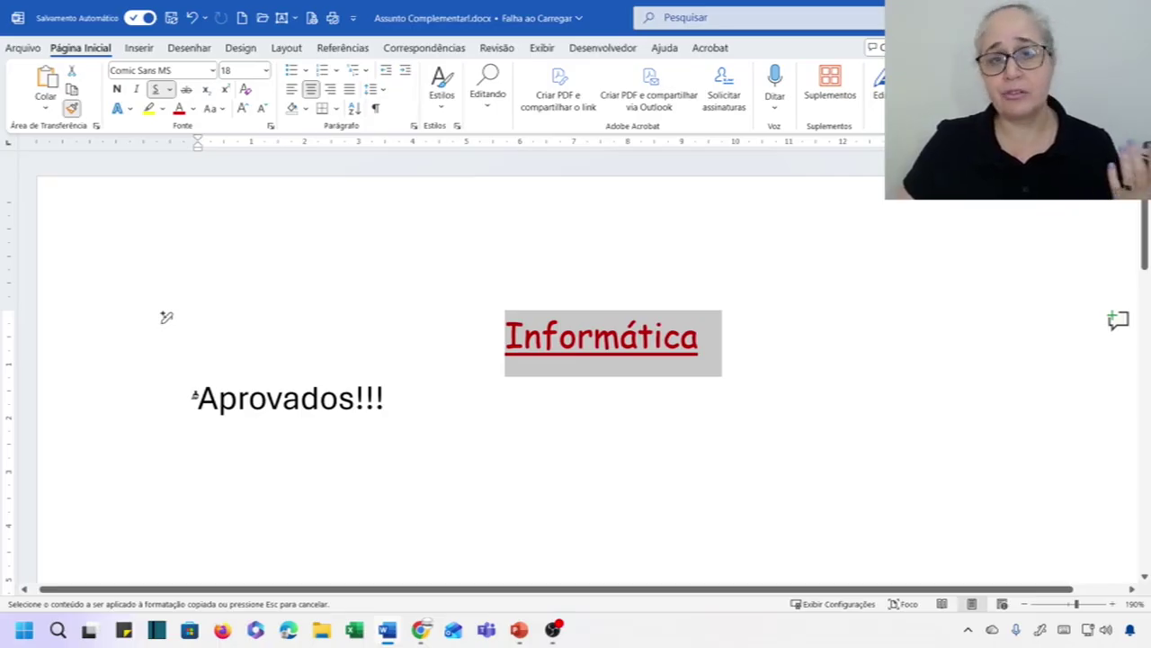
left_click_drag(194, 396, 403, 396)
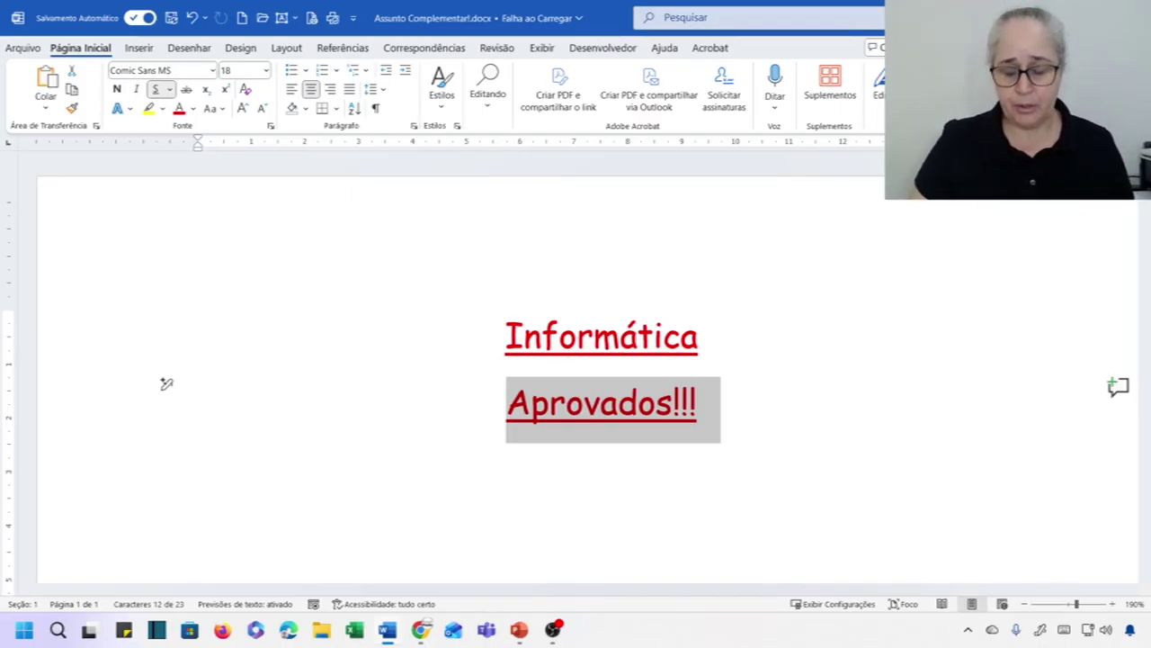
Step: Add a left-aligned paragraph below "Aprovados!!!" and generate sample text in it with =rand(3,4)
key("Right")
key("Return")
key("ctrl+q")
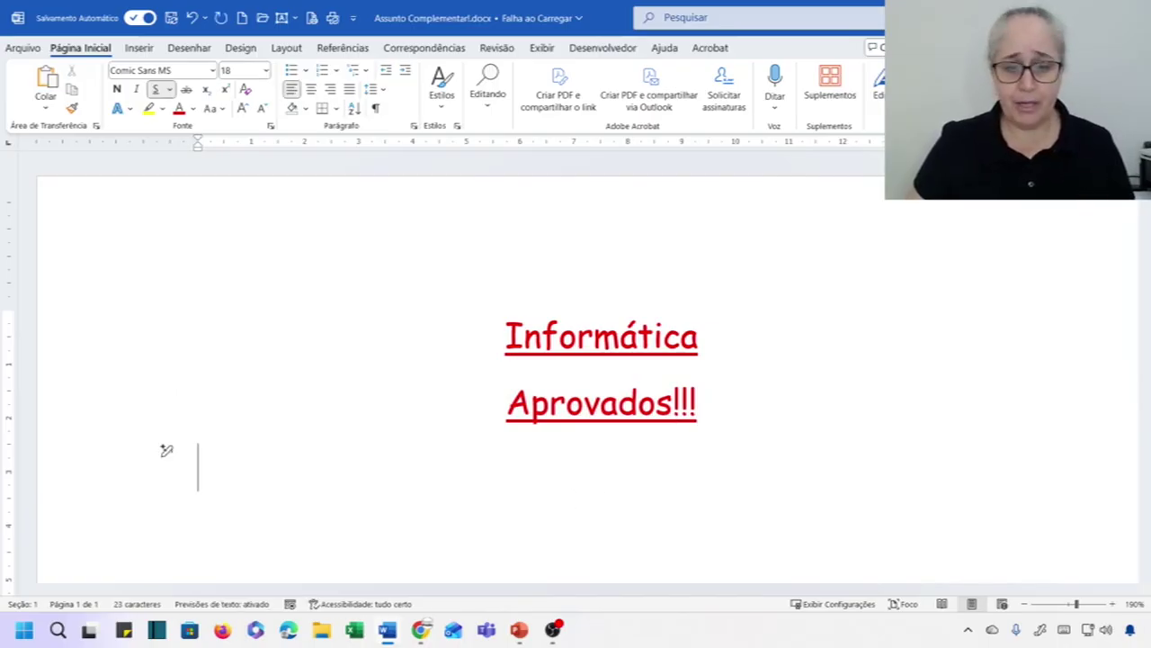
type("=r")
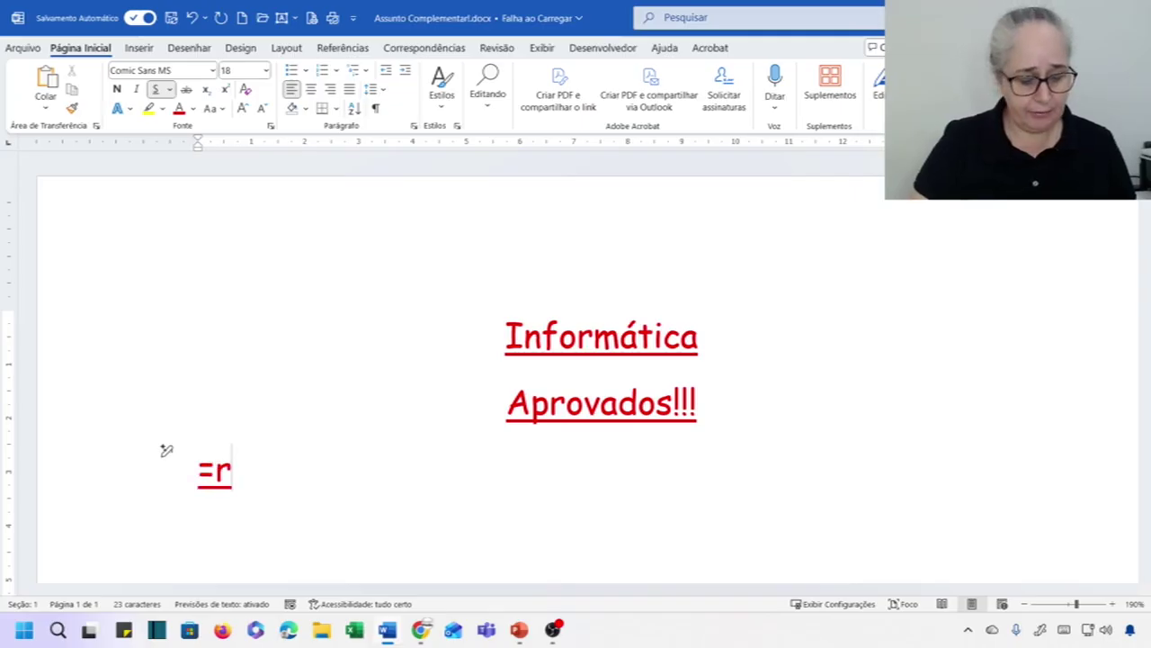
type("and(3")
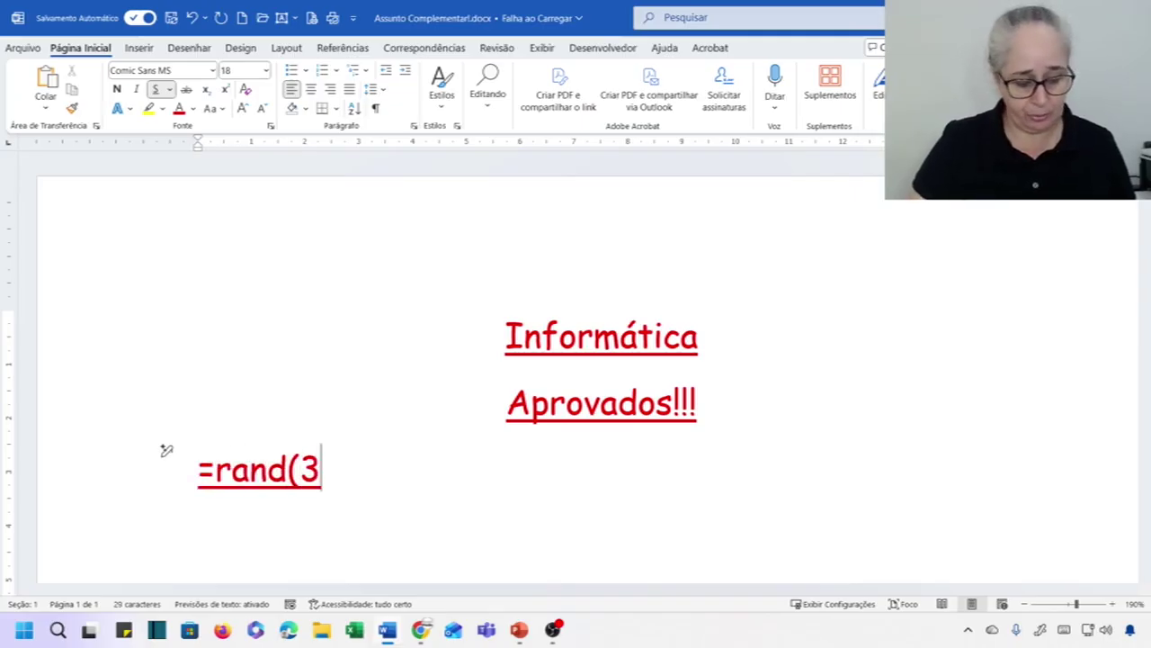
type(",4)")
key("Return")
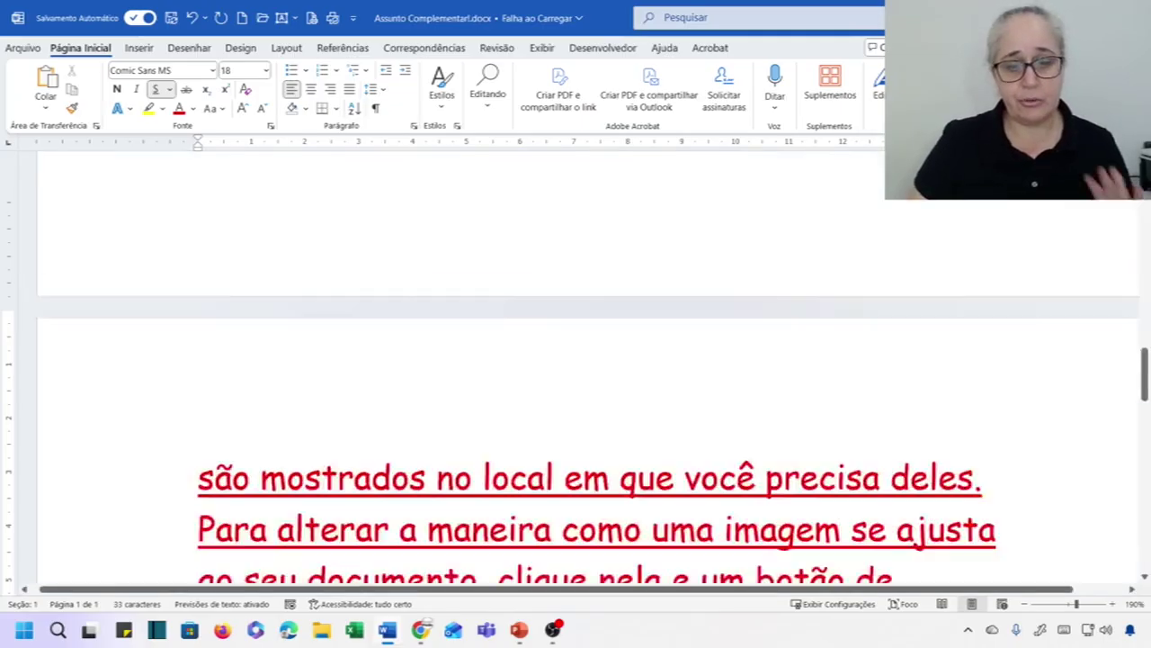
Step: Remove the underline from all three generated sample paragraphs and set their font color to black
key("Up")
key("End")
key("shift+Up")
key("shift+Up")
key("shift+Up")
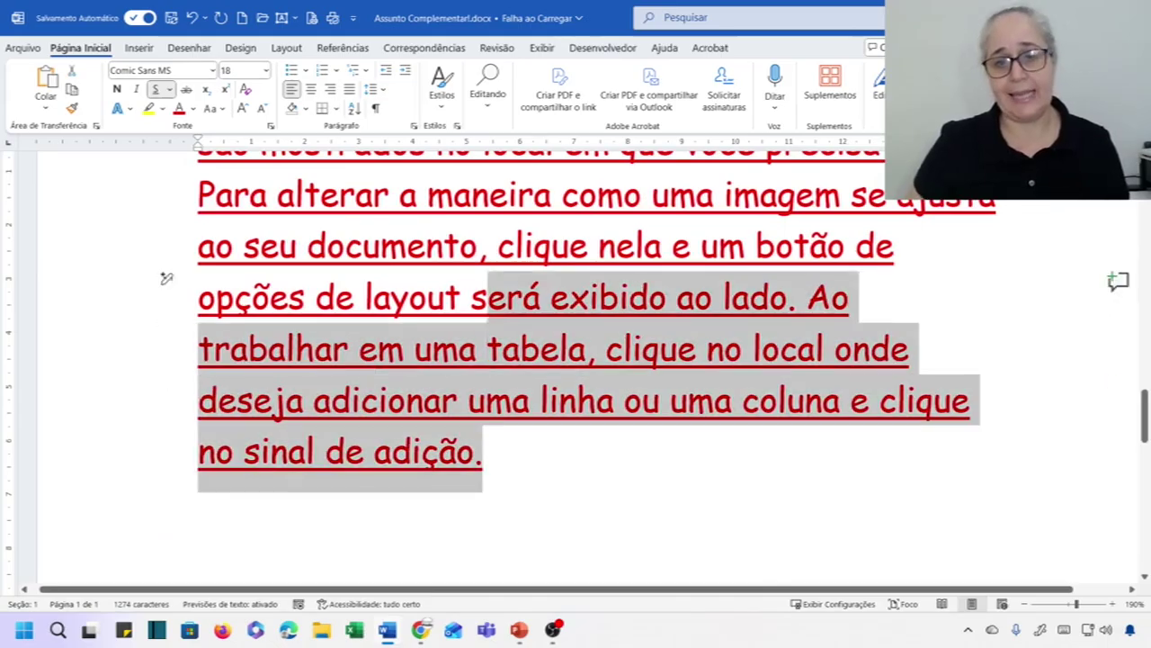
key("shift+Up")
key("shift+Up")
key("shift+Up")
key("shift+Up")
key("shift+Up")
key("shift+Up")
key("shift+Up")
key("shift+Up")
key("shift+Up")
key("shift+Up")
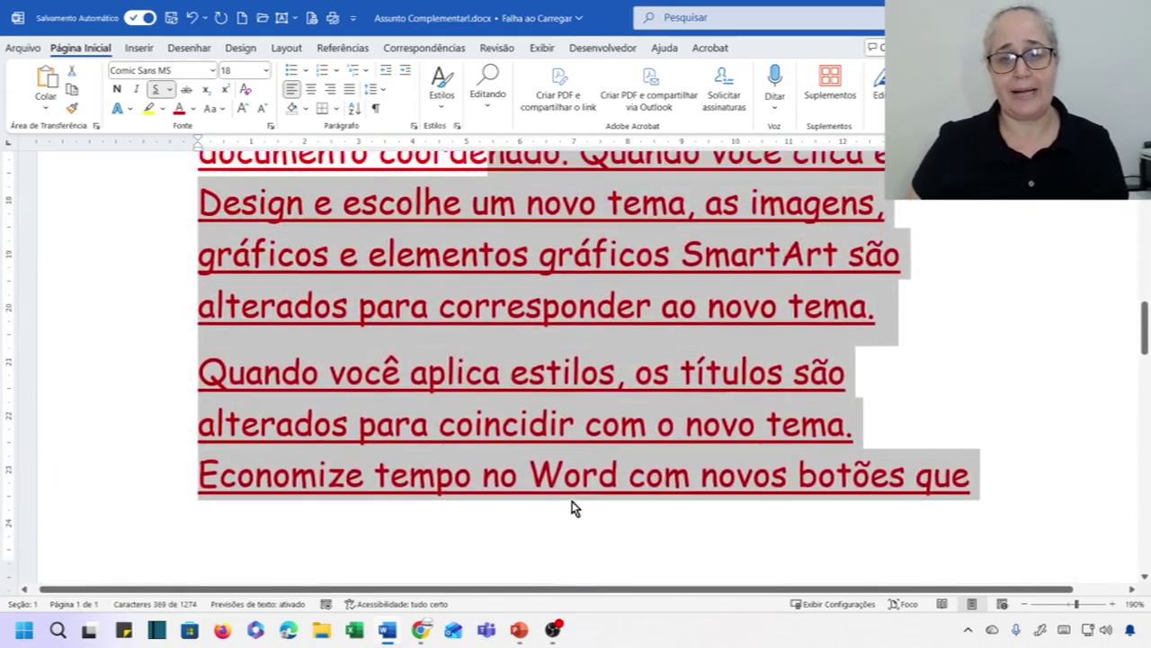
key("shift+Up")
key("shift+Up")
key("shift+Up")
key("shift+Up")
key("shift+Up")
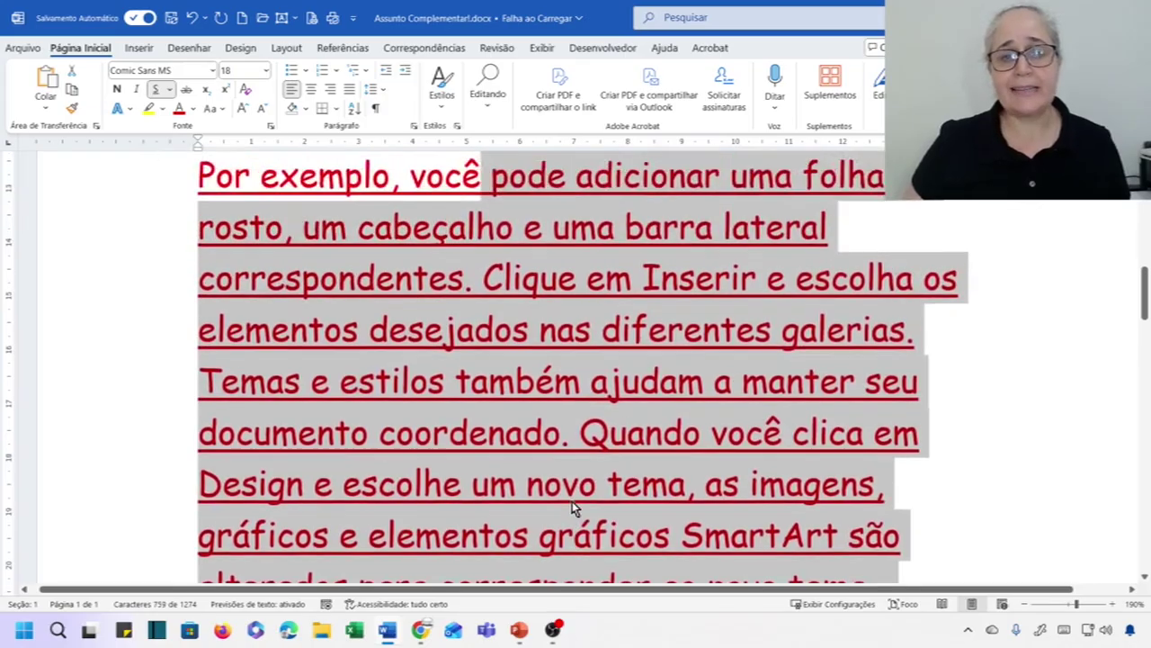
key("shift+Up")
key("shift+Down")
key("shift+Up")
key("shift+Up")
key("shift+Up")
key("shift+Up")
key("shift+Up")
key("shift+Up")
key("shift+Up")
key("shift+Up")
key("shift+Up")
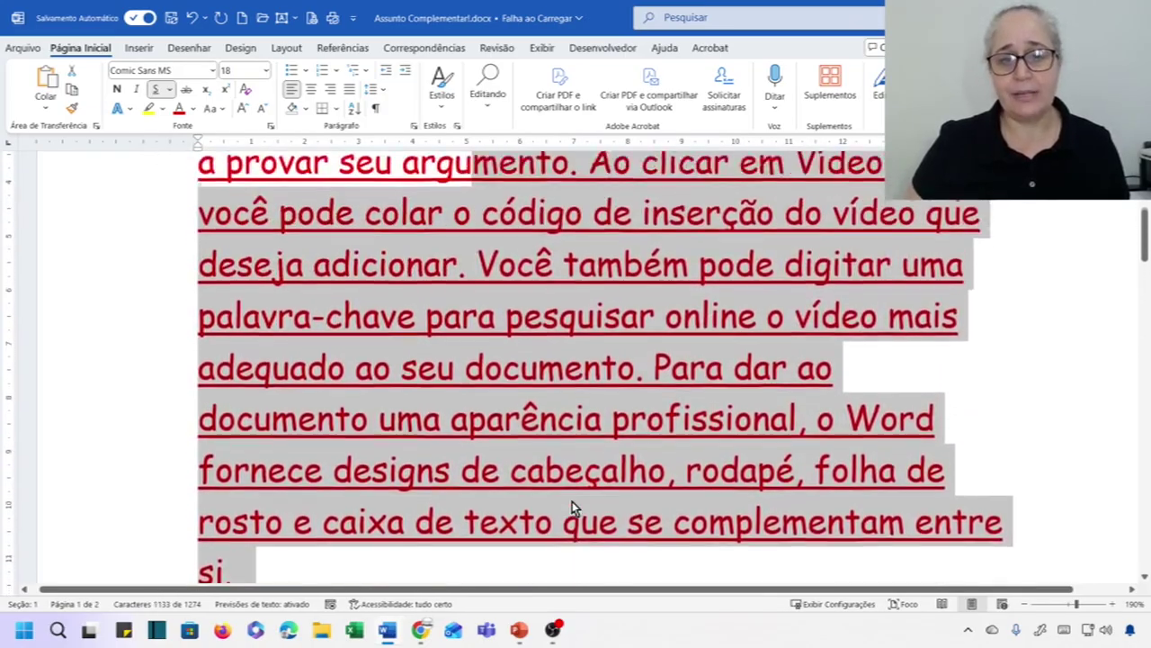
key("shift+Up")
key("shift+Up")
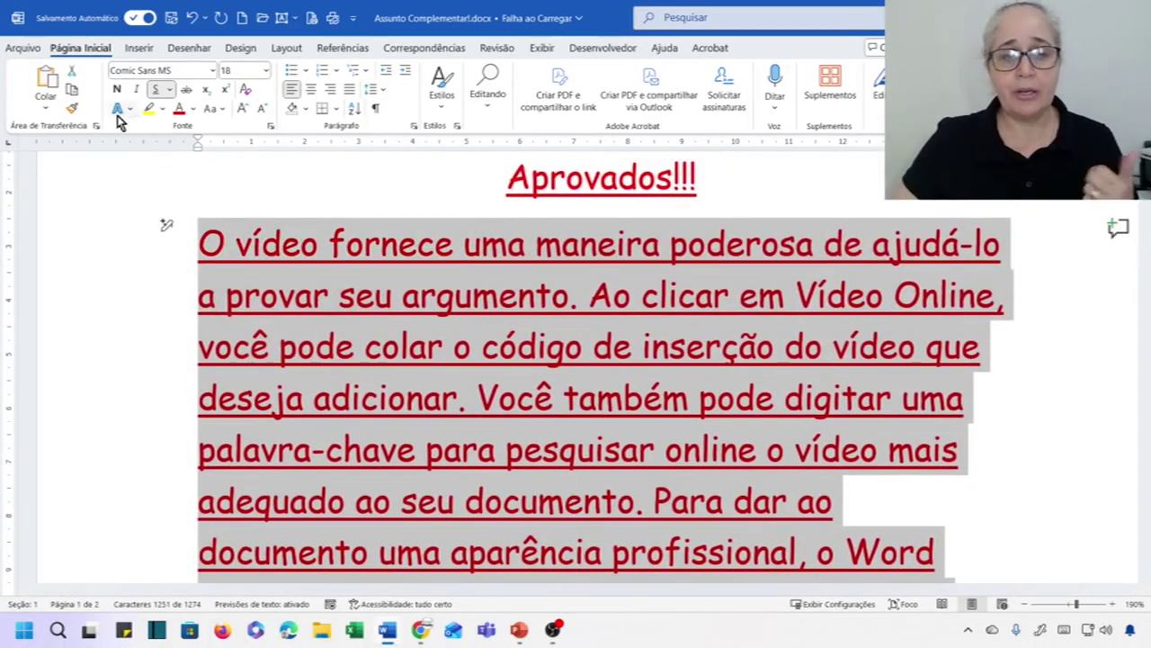
left_click(154, 91)
left_click(192, 109)
left_click(216, 164)
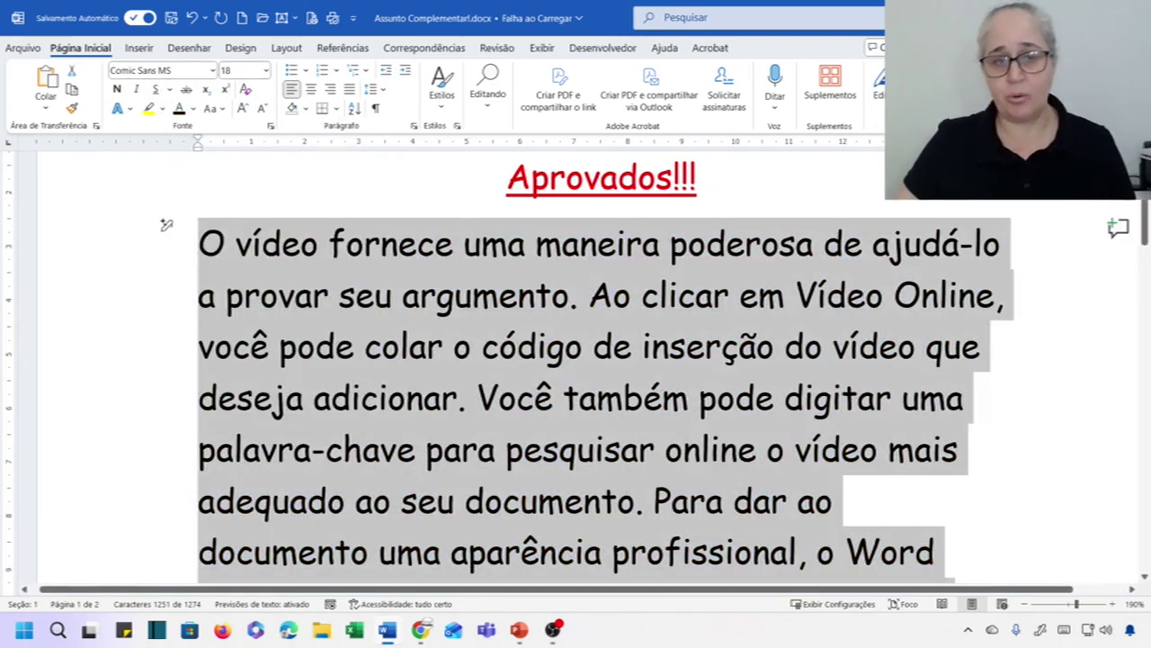
Step: Reduce the font size of the three sample paragraphs to 8 and justify them
left_click(264, 110)
left_click(264, 110)
left_click(264, 110)
left_click(264, 109)
left_click(263, 110)
left_click(263, 110)
left_click(263, 110)
left_click(264, 110)
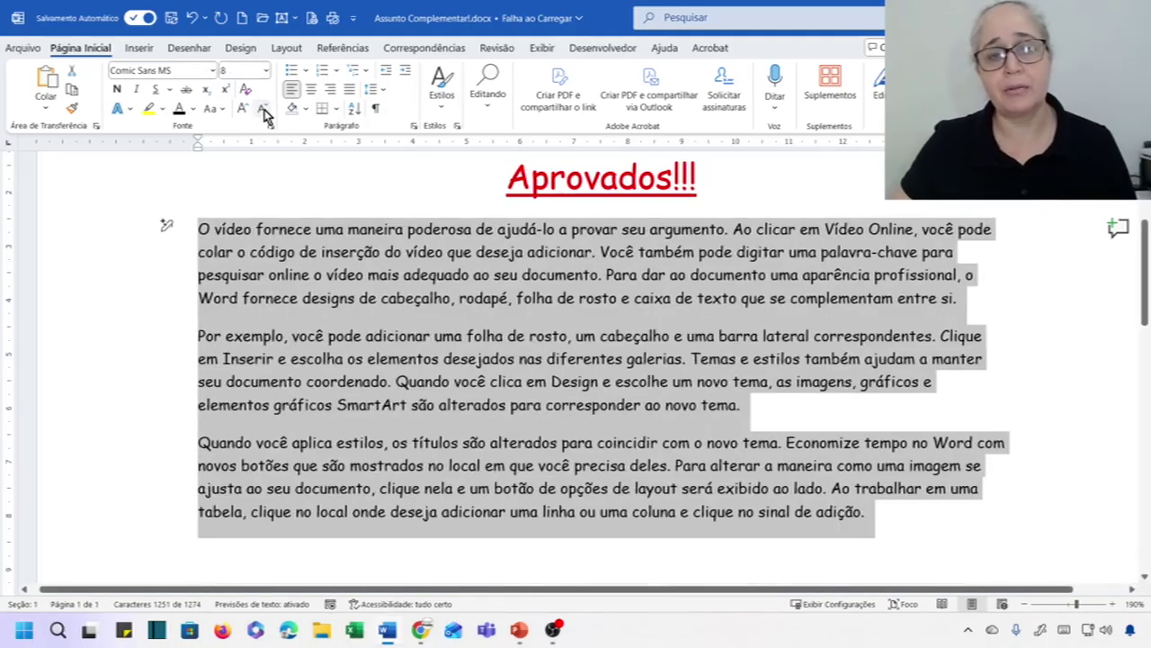
left_click(349, 91)
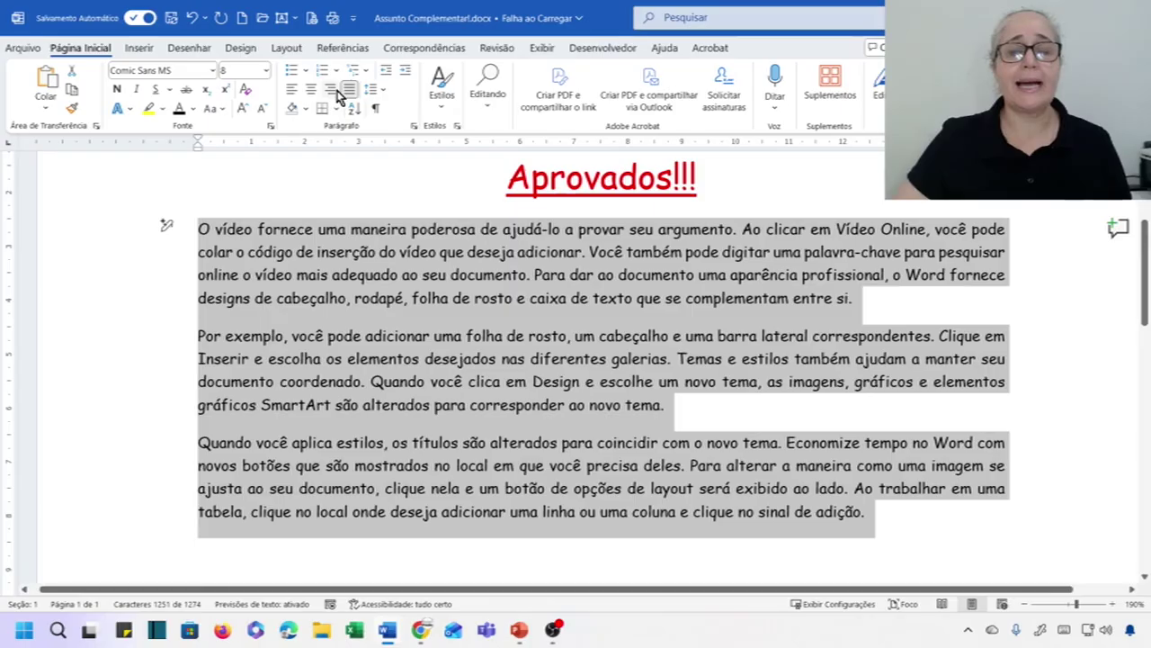
scroll(558, 332, "up", 3)
scroll(586, 372, "down", 1)
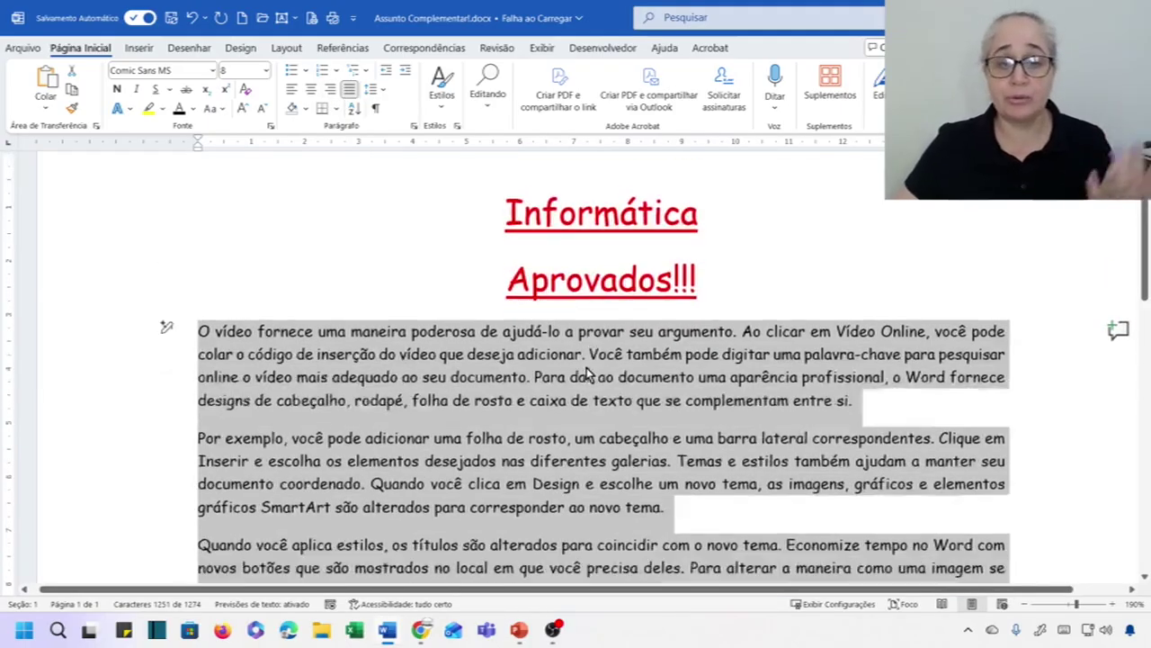
scroll(586, 373, "down", 2)
left_click(576, 358)
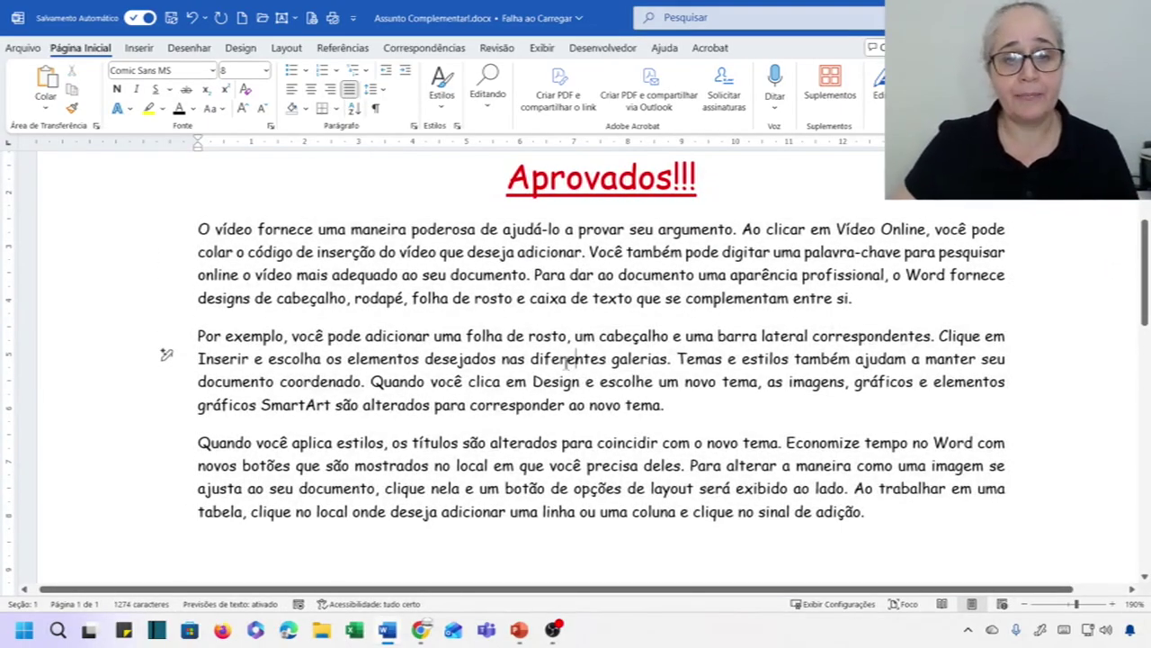
Step: Make the word "poderosa" in the first paragraph bold and highlight it in yellow
left_click_drag(411, 229, 477, 230)
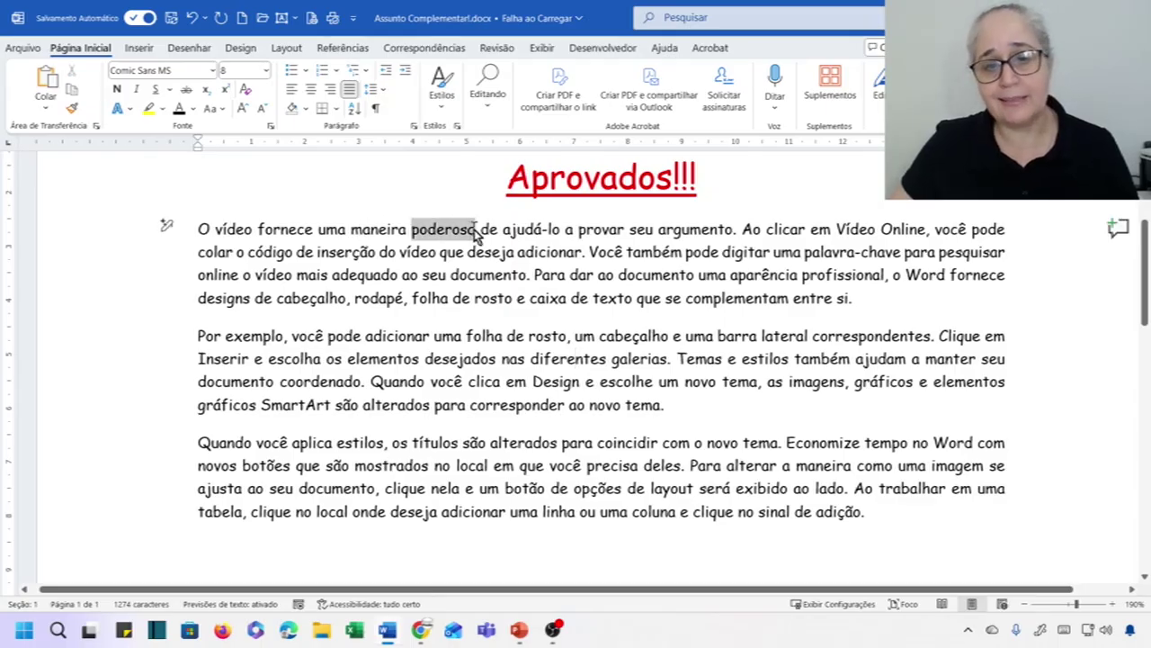
left_click(117, 89)
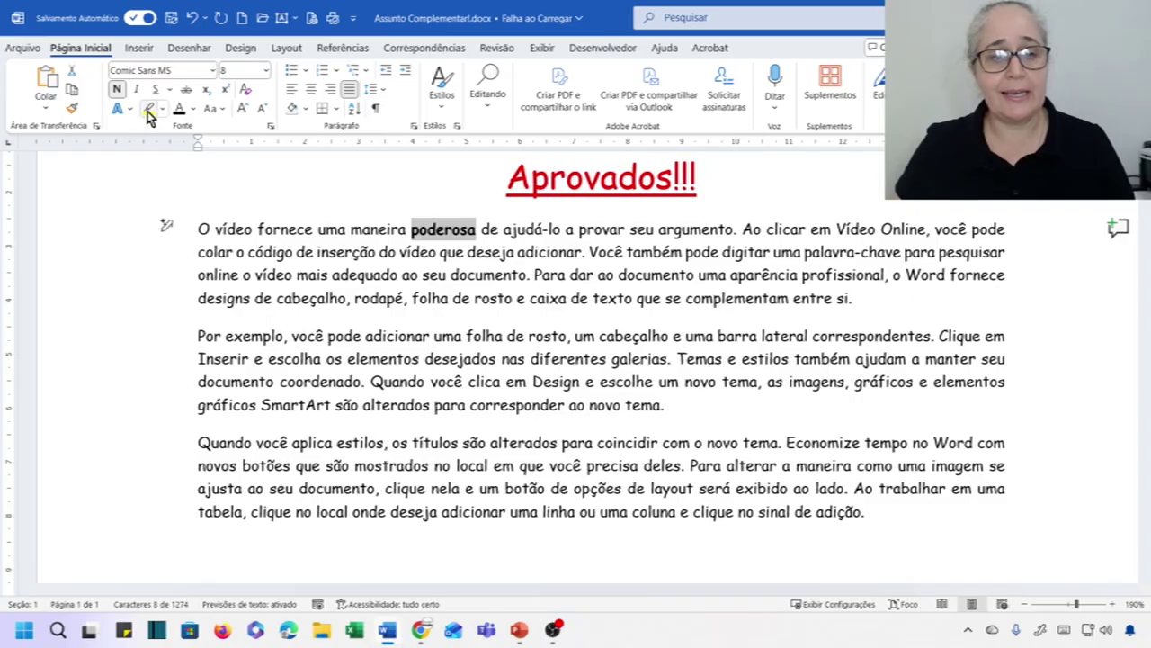
left_click(149, 109)
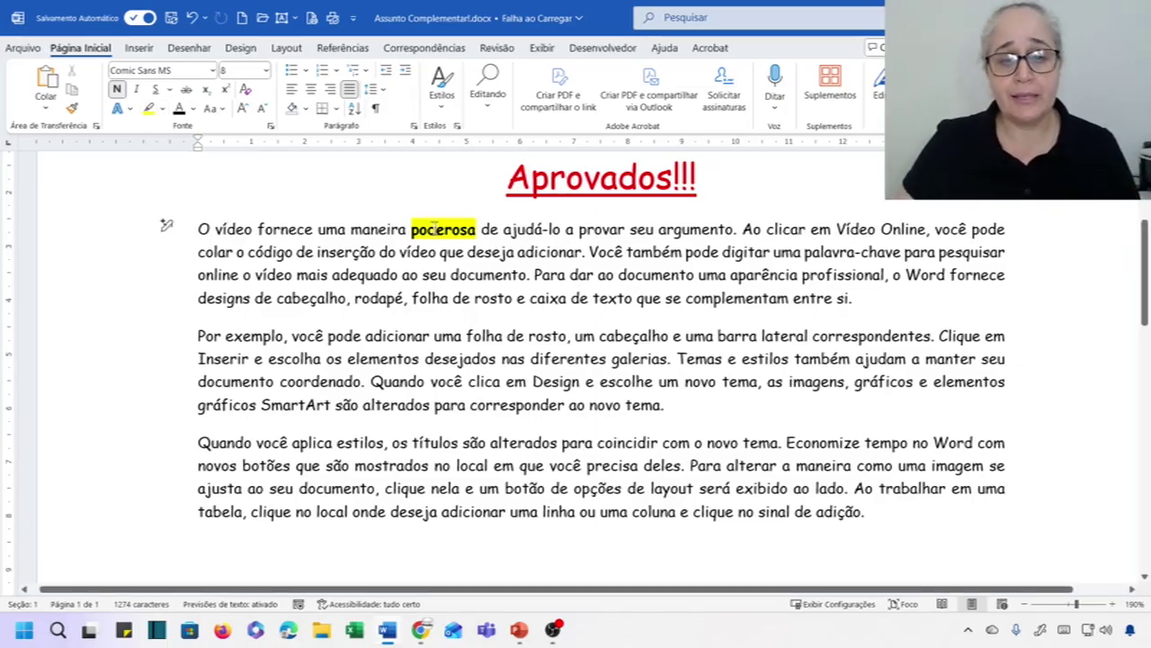
Step: Copy the formatting of "poderosa" onto "caixa de texto", "ocumento coordenado", "precisa deles.", "adição", "botões" and "palavra-chave" with the Format Painter
double_click(449, 231)
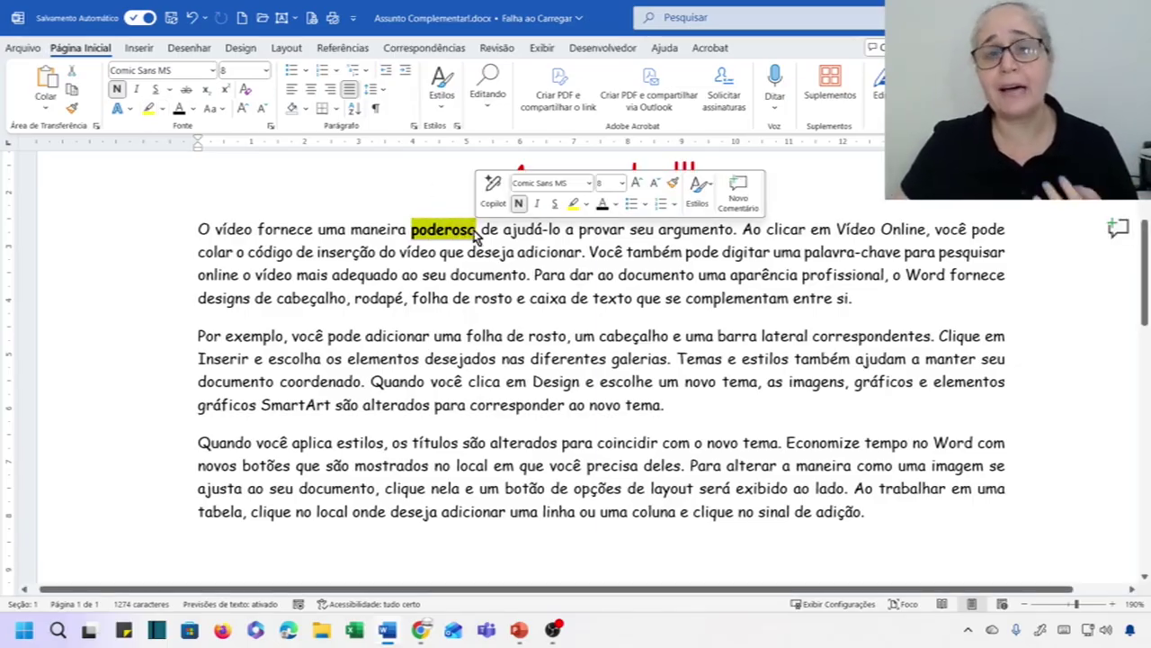
left_click(72, 110)
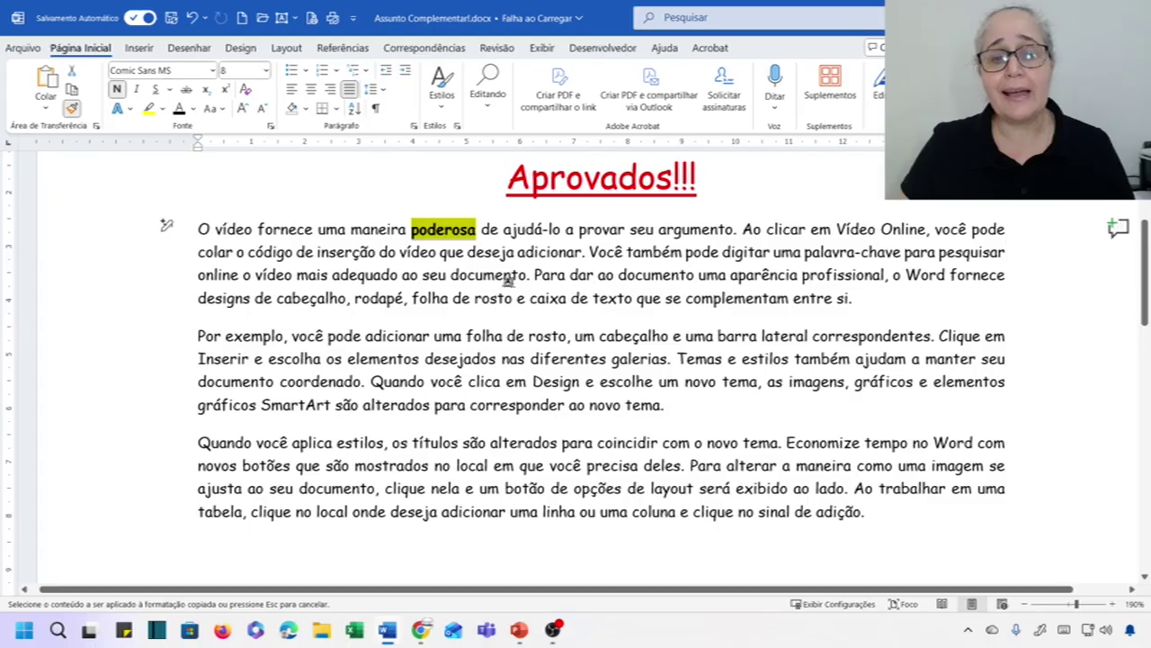
left_click_drag(529, 298, 638, 300)
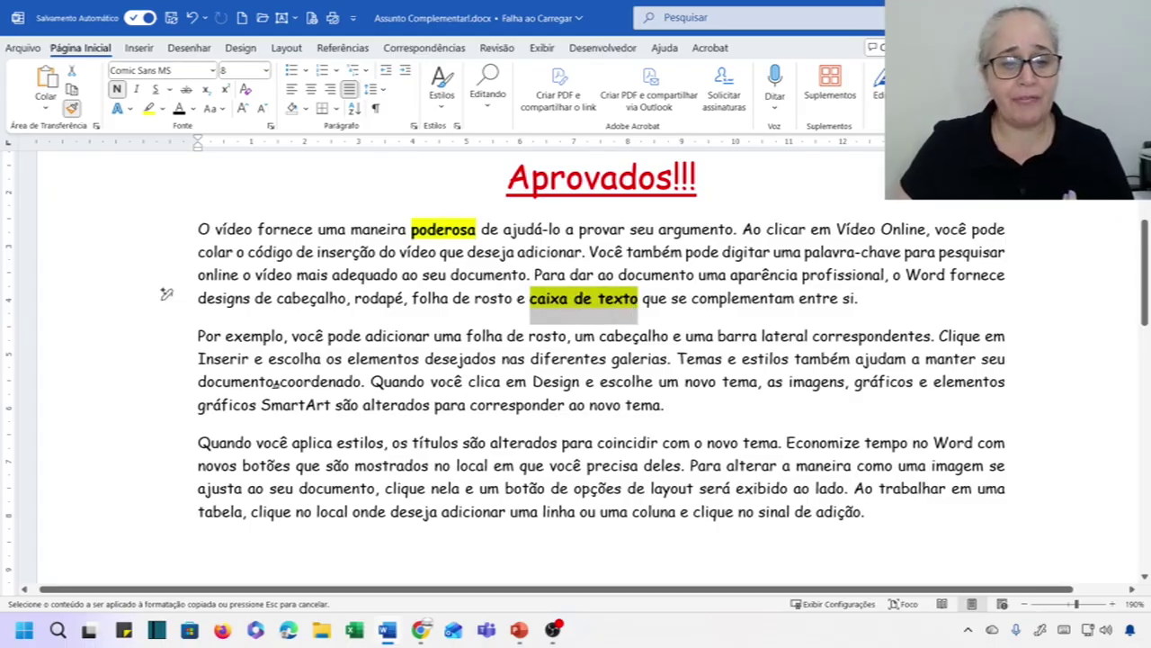
left_click_drag(197, 383, 363, 385)
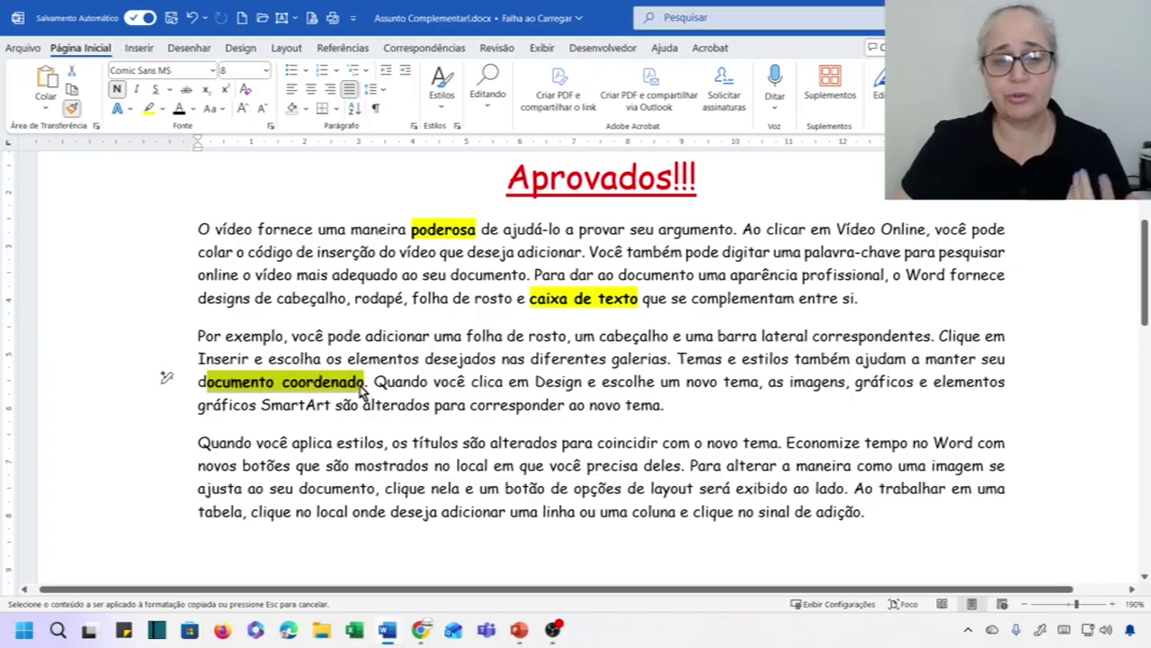
left_click_drag(587, 467, 683, 468)
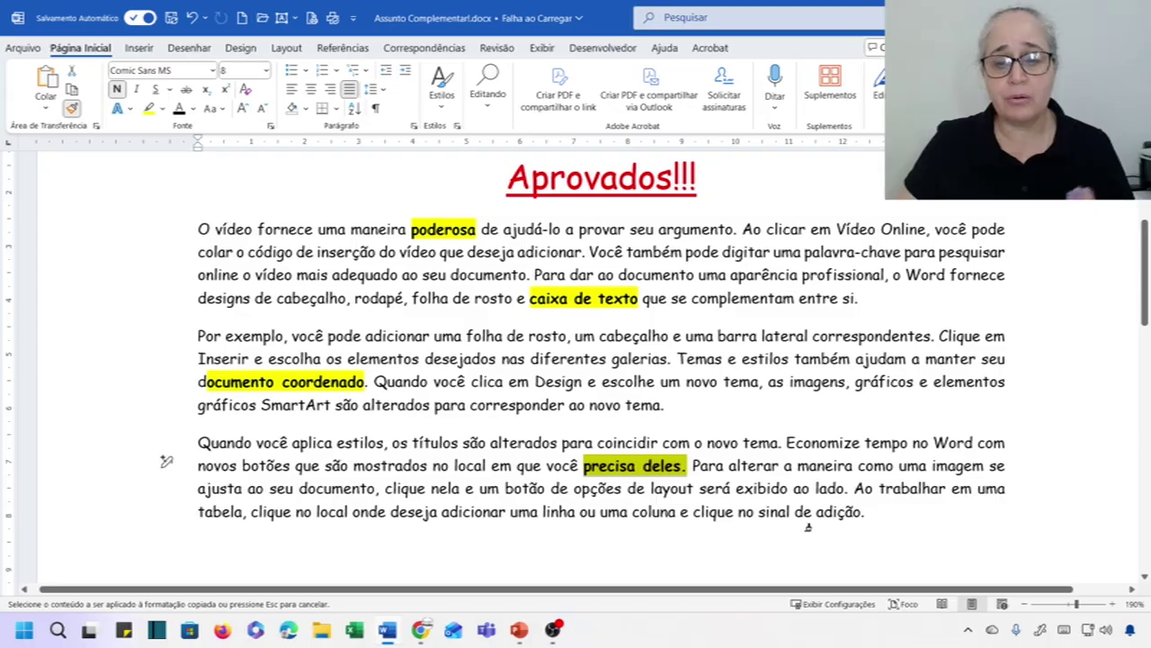
left_click_drag(816, 513, 862, 514)
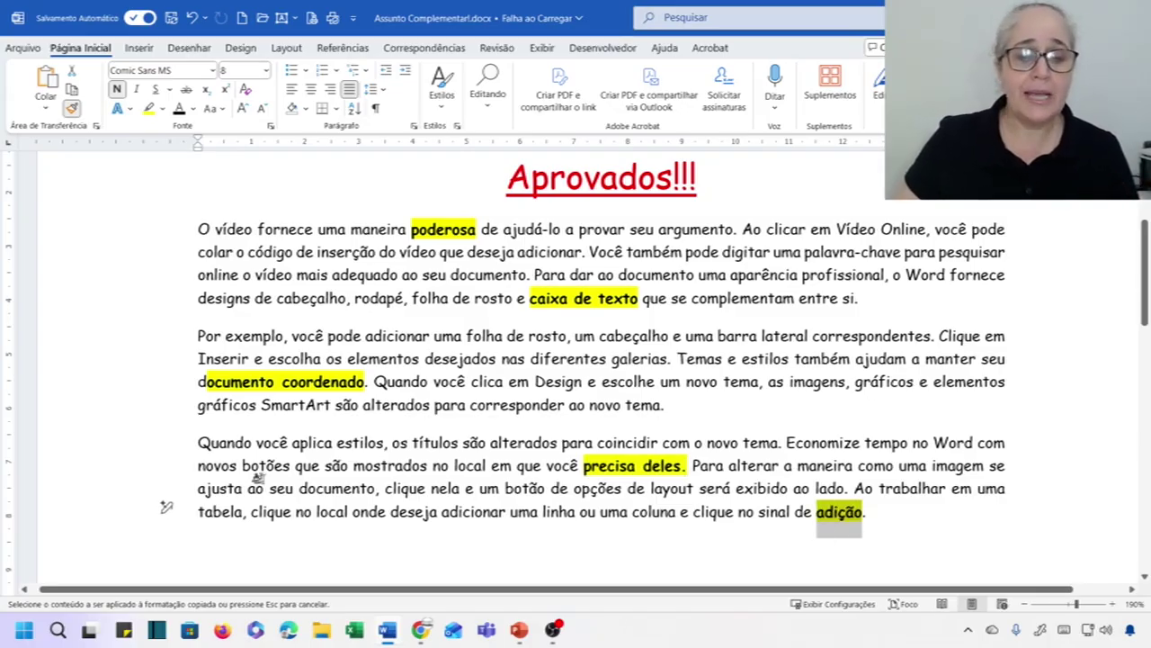
left_click_drag(241, 466, 290, 466)
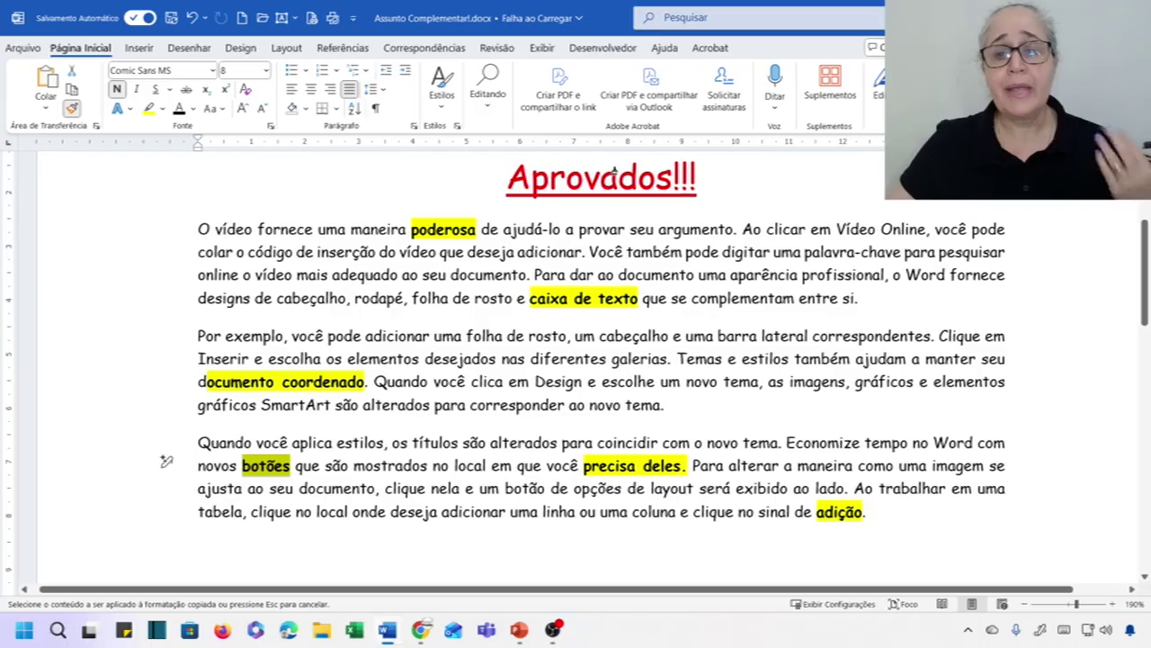
mouse_move(804, 255)
left_mouse_down()
mouse_move(896, 273)
mouse_move(899, 255)
left_mouse_up()
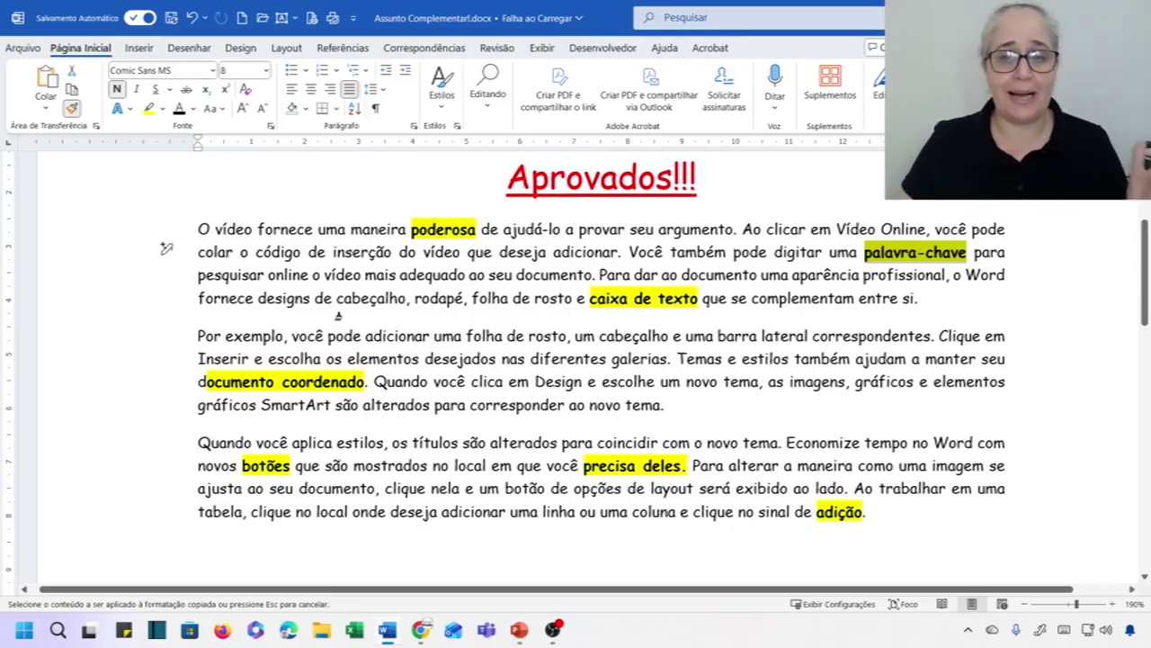
left_click(74, 111)
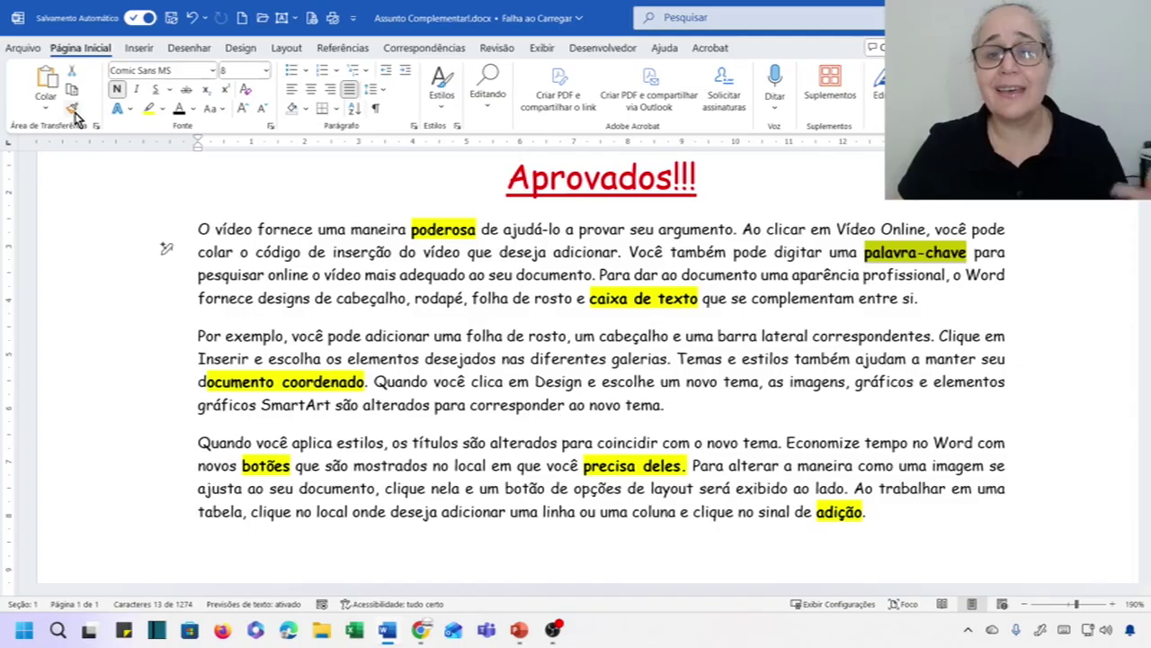
Step: Copy the full formatting of the "Informática" heading, including its alignment, onto the word "cabeçalho" in the second paragraph
scroll(319, 364, "up", 3)
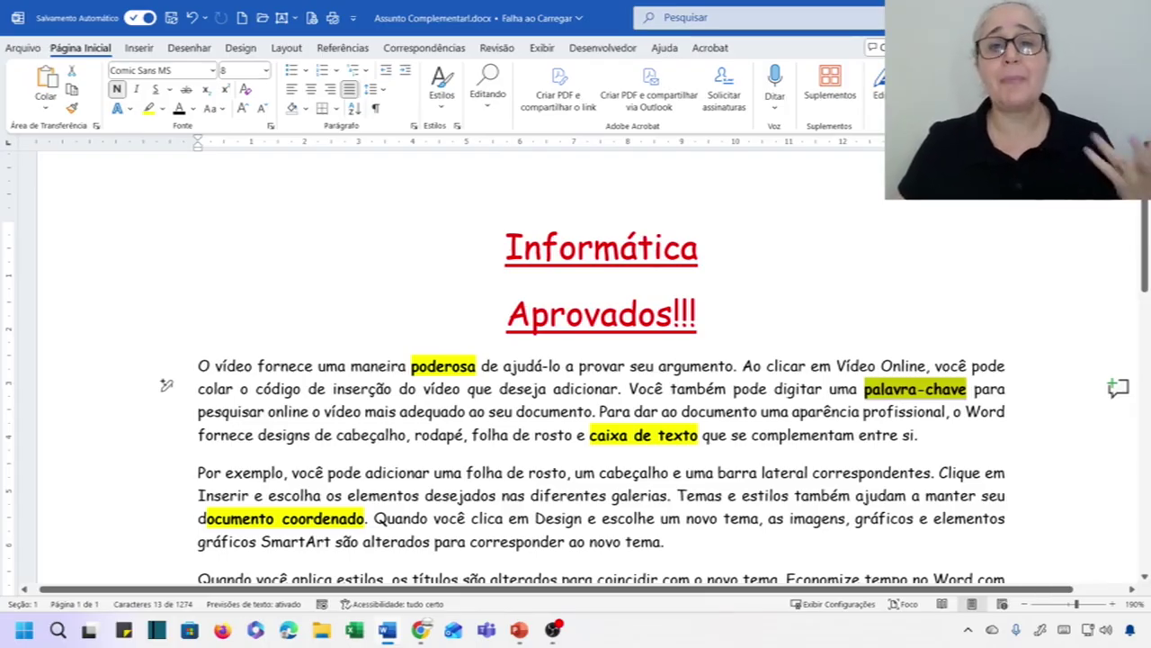
left_click(162, 226)
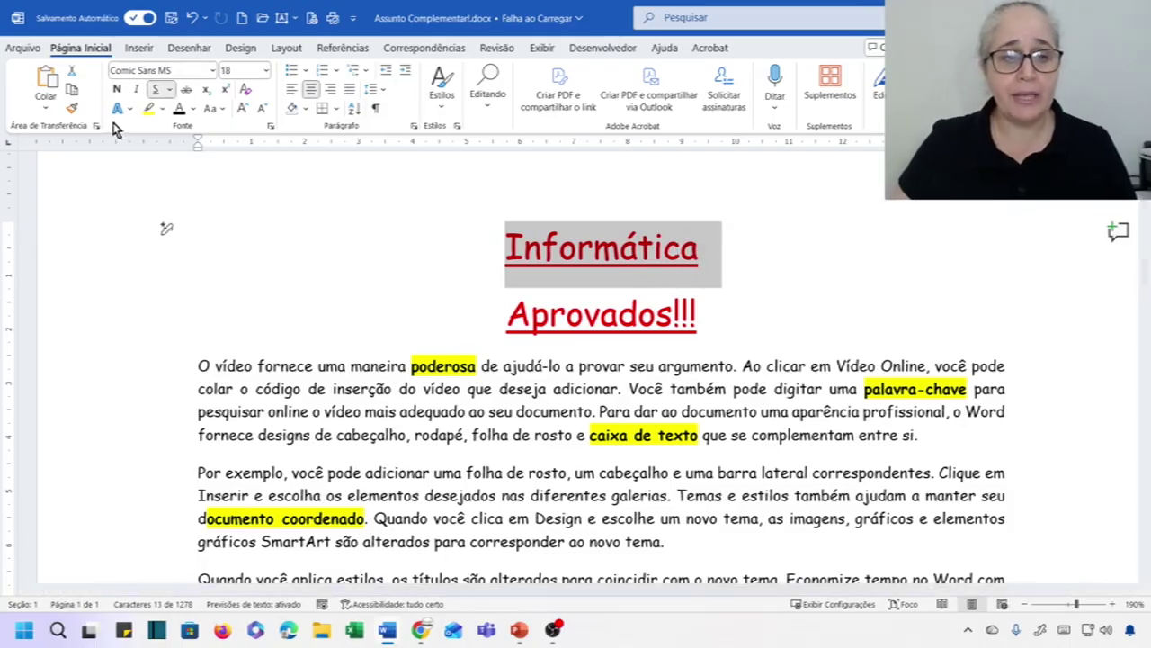
left_click(71, 107)
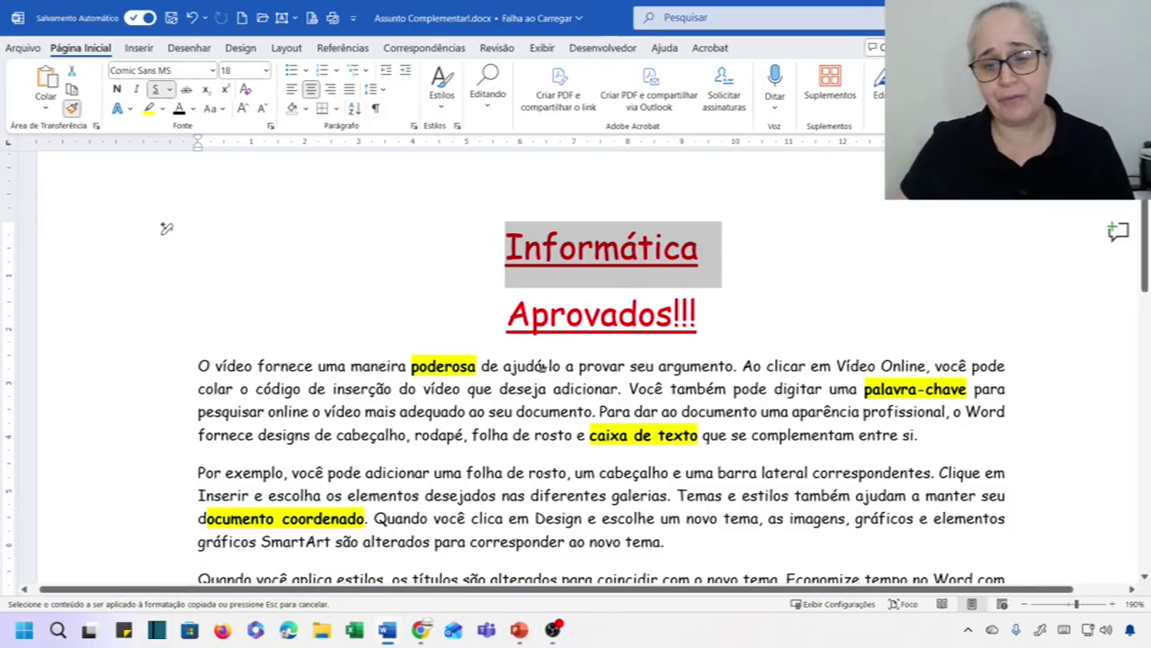
scroll(542, 368, "down", 3)
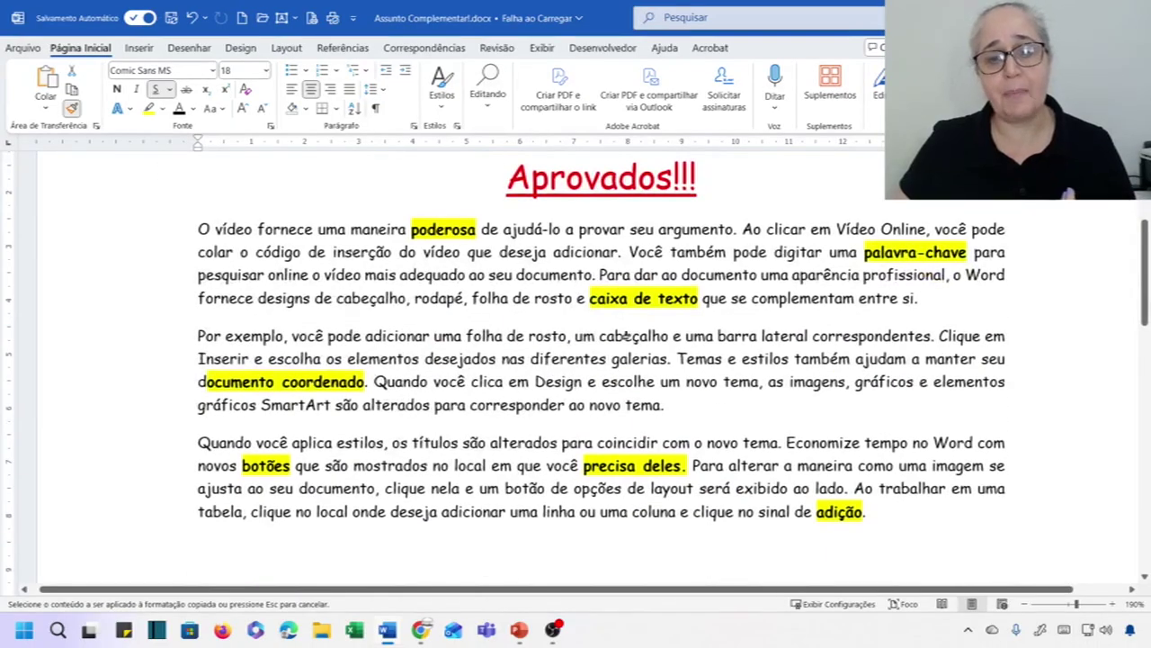
left_click(633, 336)
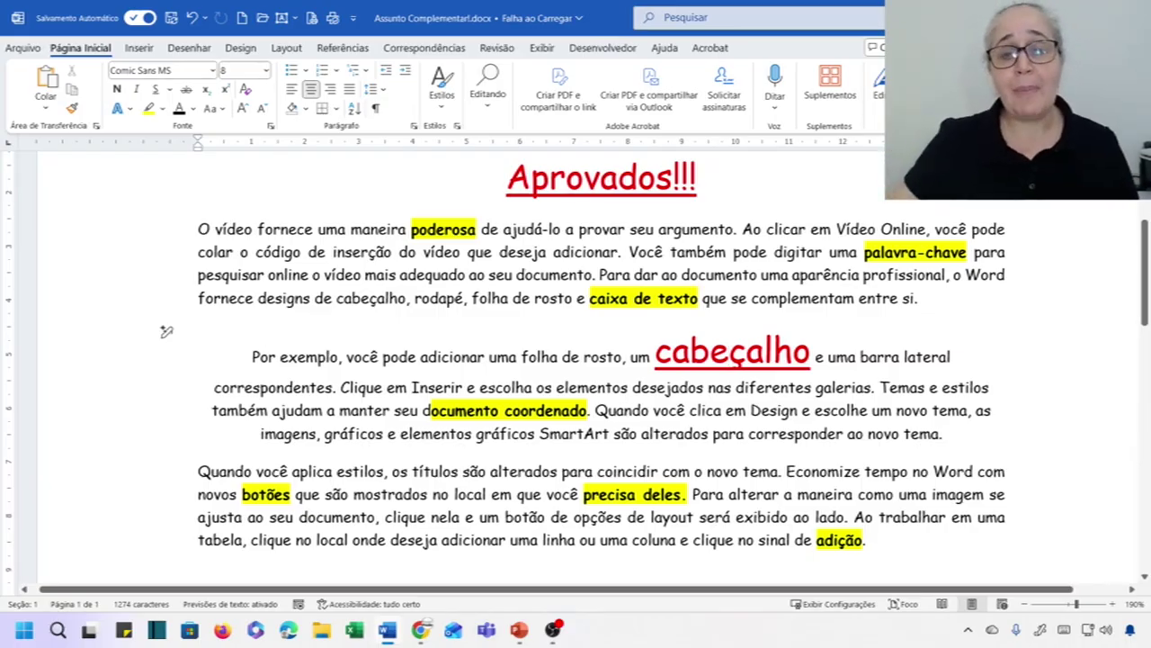
Step: Draw ink brackets around the "Informática" heading and handwrite "centralizado" beside it
scroll(166, 331, "up", 3)
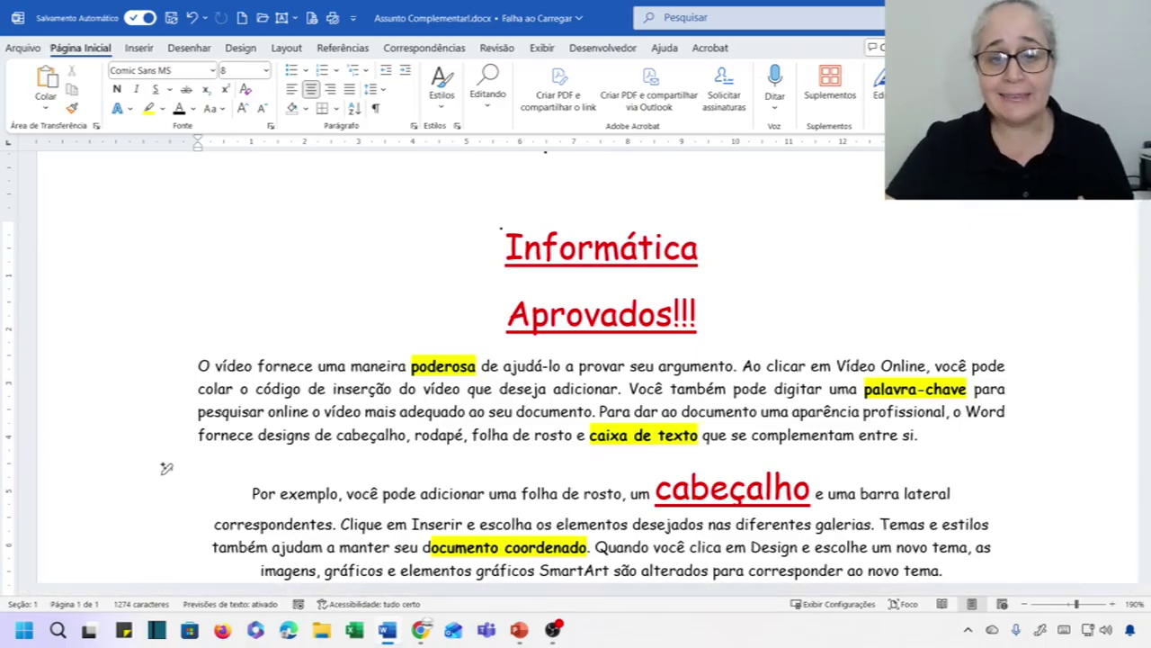
left_click(189, 47)
left_click_drag(499, 232, 486, 270)
mouse_move(700, 232)
left_mouse_down()
mouse_move(703, 264)
mouse_move(758, 252)
mouse_move(779, 232)
mouse_move(793, 248)
mouse_move(815, 241)
mouse_move(829, 260)
mouse_move(842, 245)
mouse_move(880, 243)
left_mouse_up()
left_click_drag(764, 238, 793, 236)
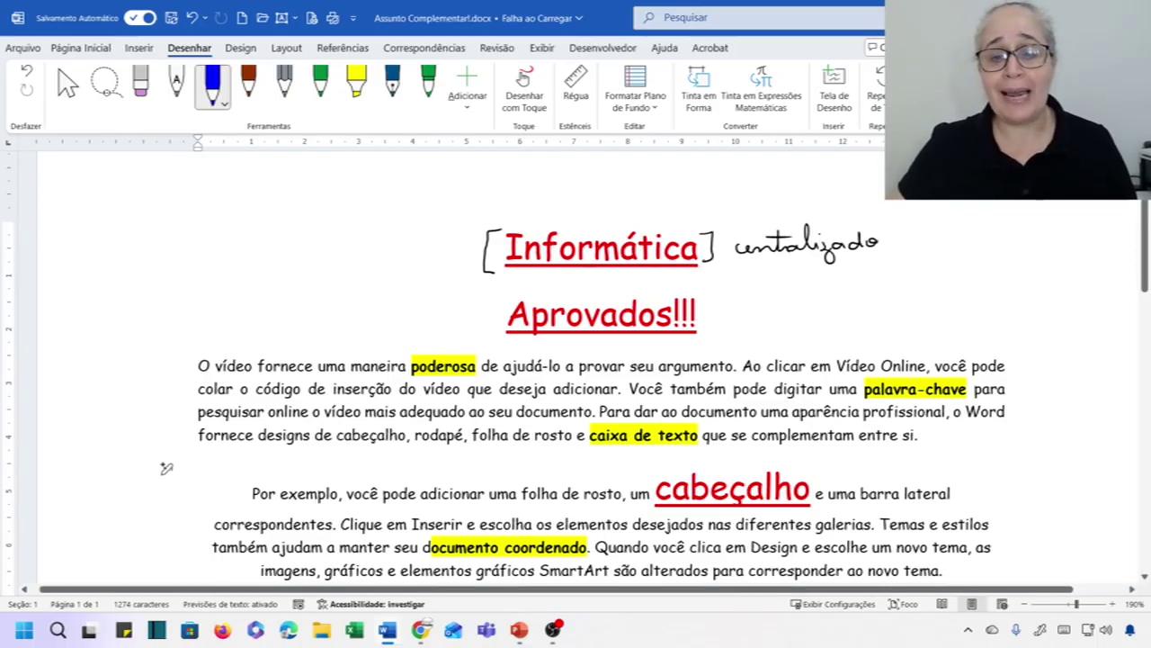
Step: Draw blue ink brackets around the second body paragraph and handwrite "parágrafo" with a double underline beside it
scroll(656, 306, "down", 3)
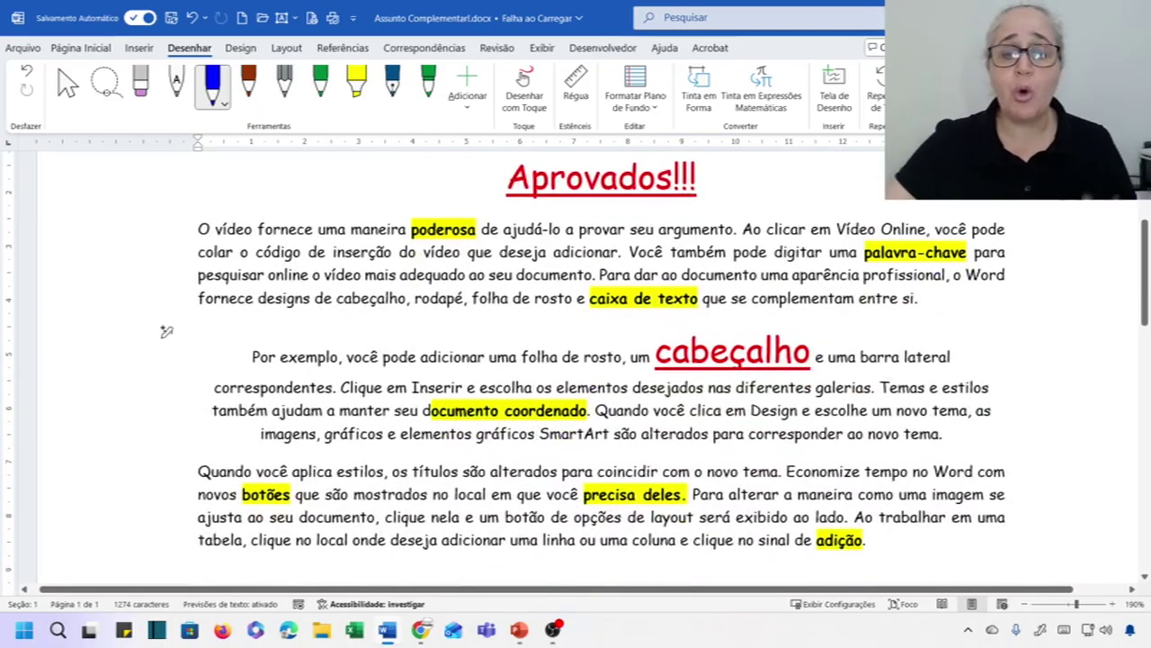
mouse_move(247, 353)
left_mouse_down()
mouse_move(197, 356)
mouse_move(194, 437)
mouse_move(231, 444)
left_mouse_up()
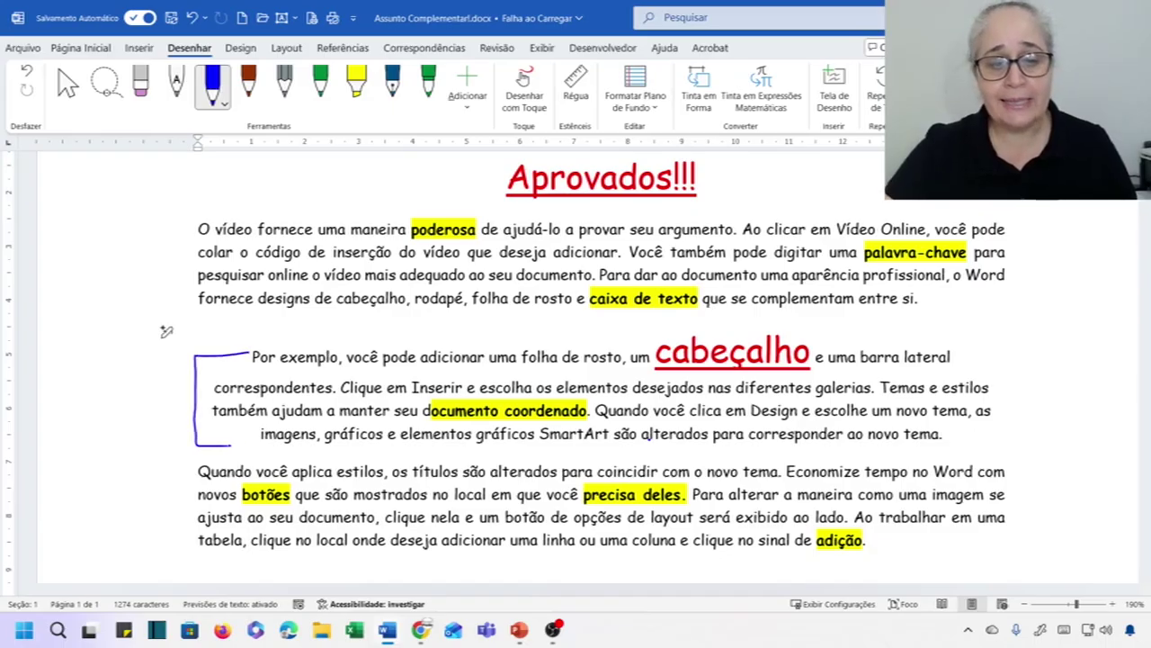
mouse_move(994, 350)
left_mouse_down()
mouse_move(1025, 365)
mouse_move(1028, 426)
mouse_move(993, 439)
left_mouse_up()
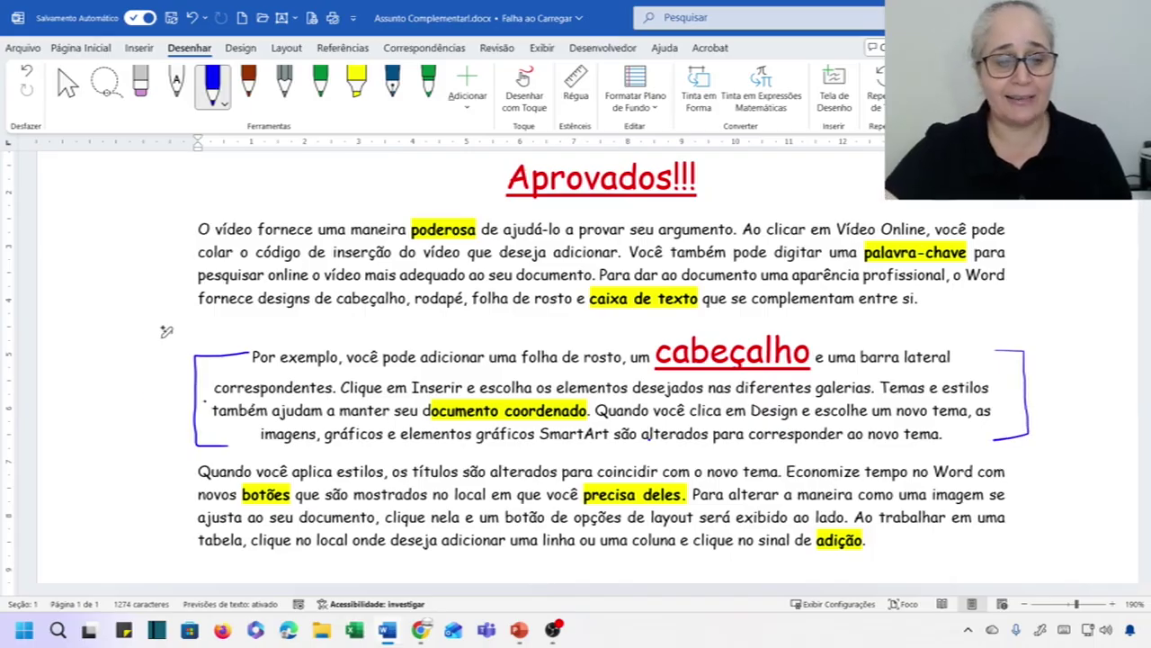
mouse_move(57, 411)
left_mouse_down()
mouse_move(96, 419)
mouse_move(162, 395)
left_mouse_up()
left_click_drag(93, 428, 119, 429)
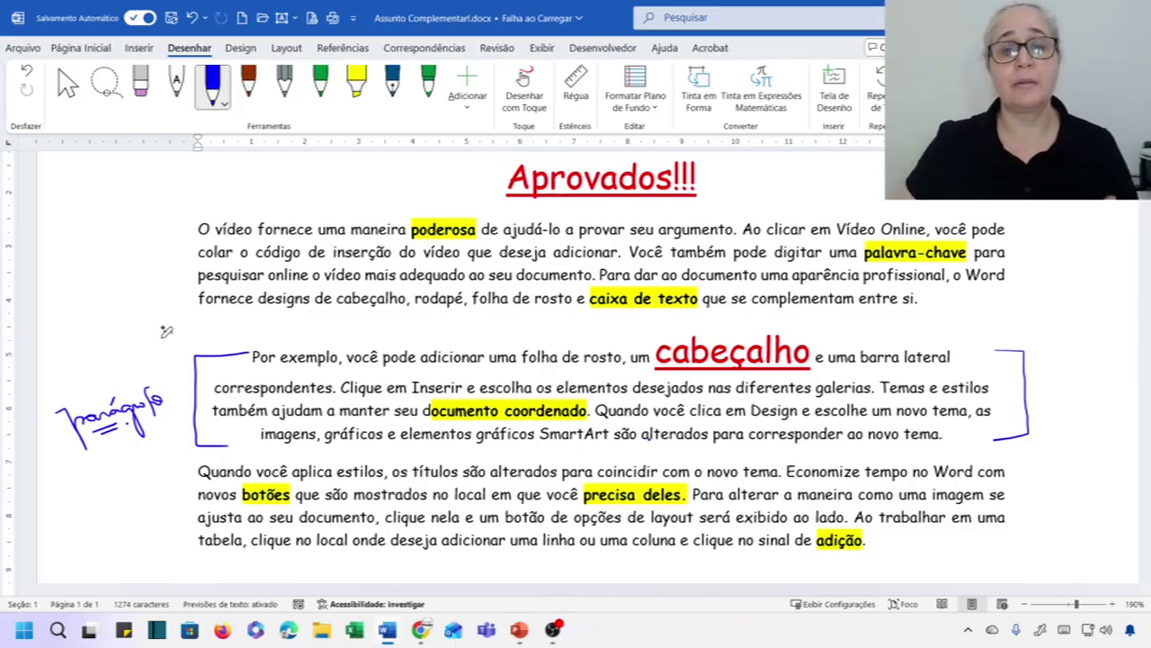
Step: Clear all formatting on the empty line below the last paragraph
scroll(617, 439, "up", 3)
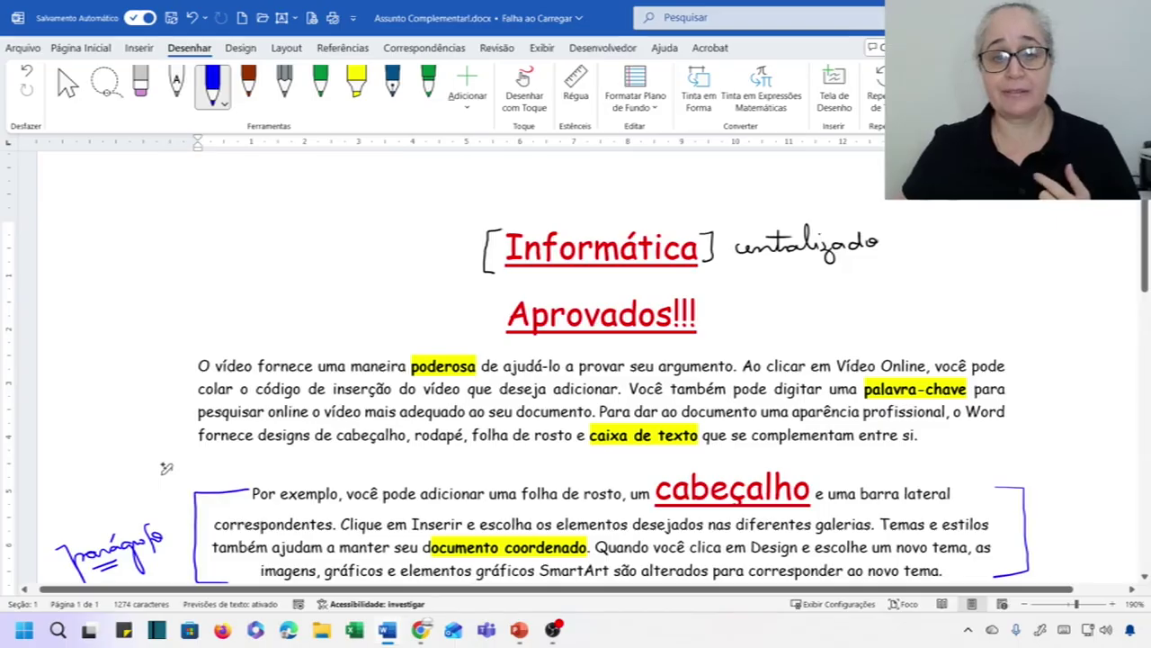
scroll(167, 468, "down", 5)
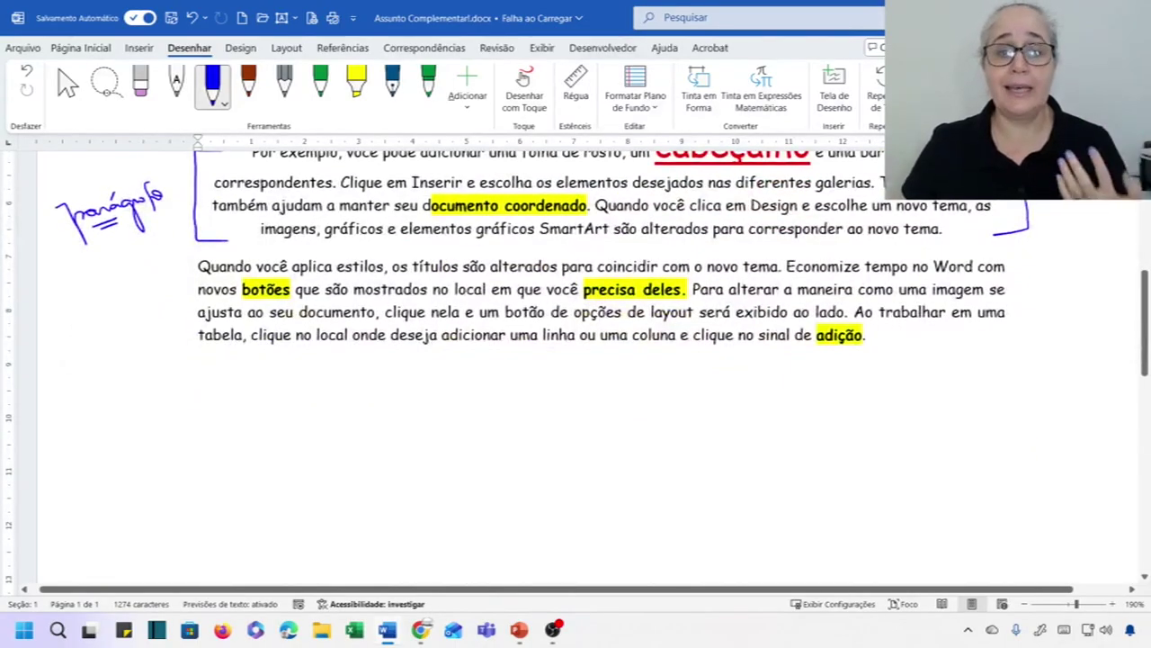
scroll(166, 231, "down", 2)
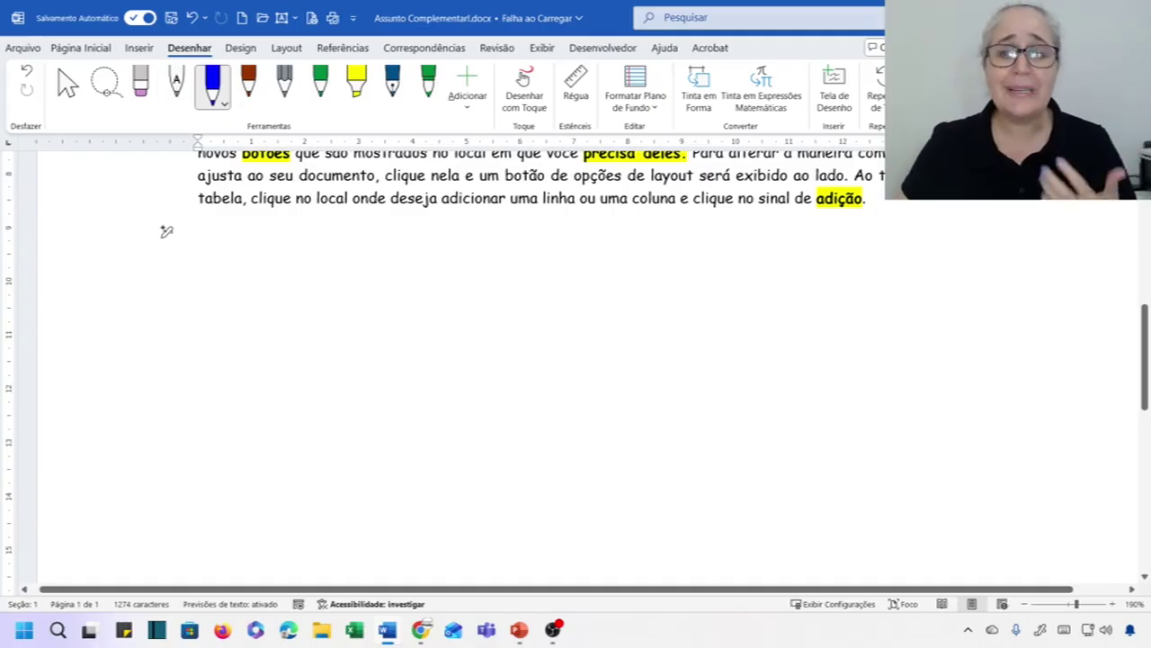
left_click(98, 48)
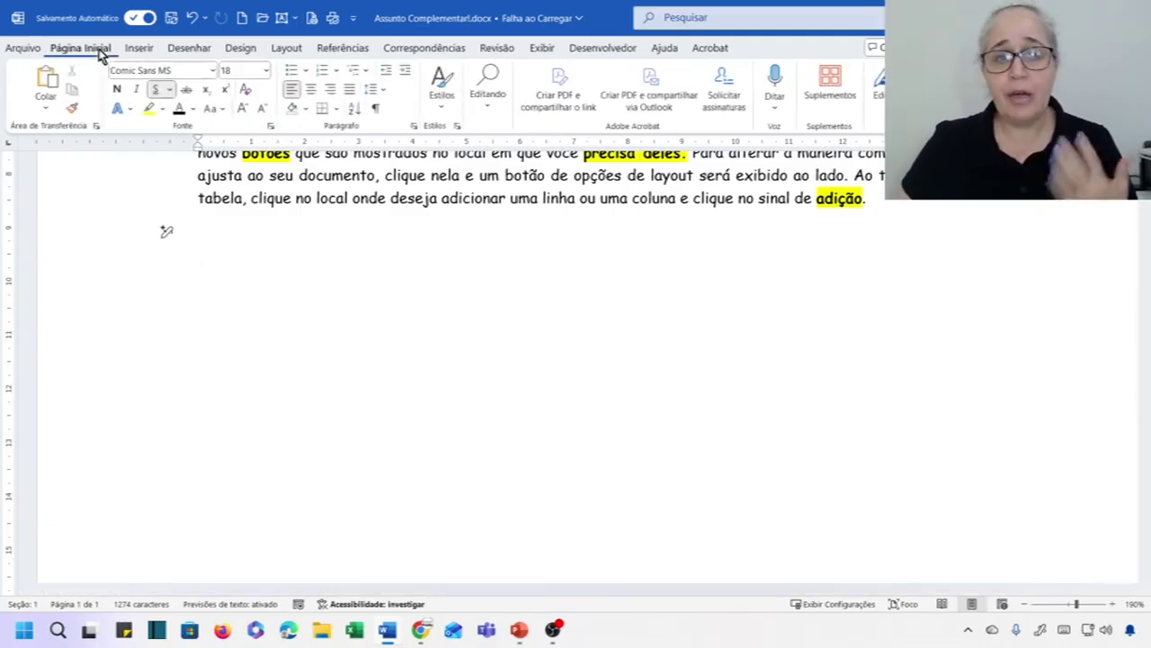
left_click(244, 91)
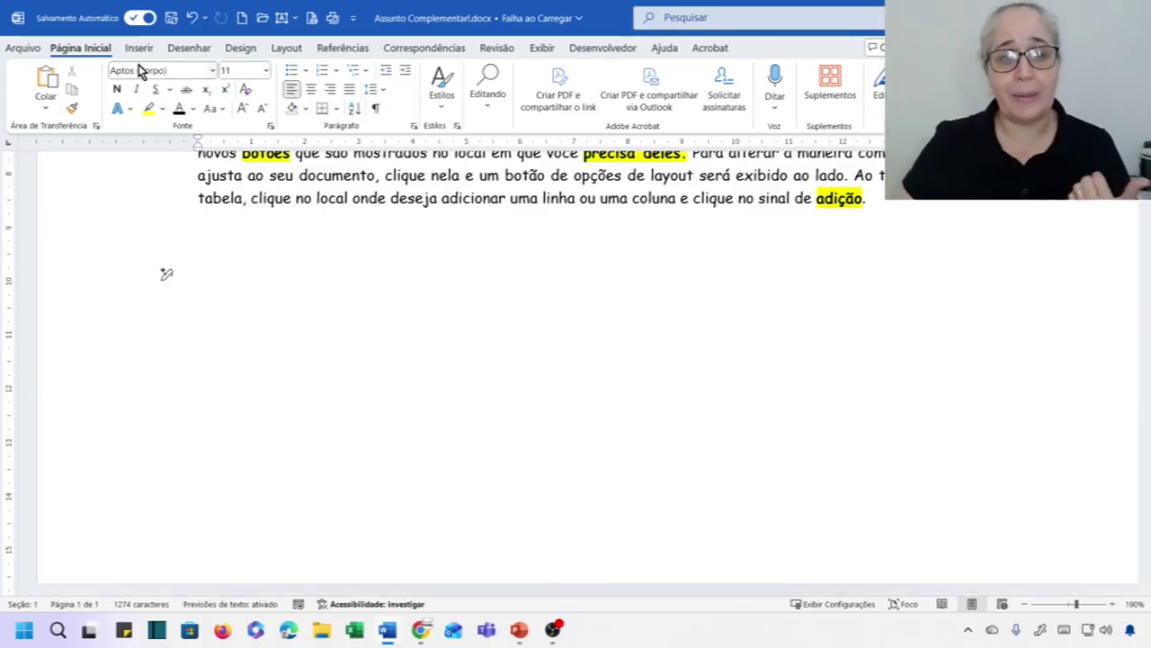
left_click(192, 110)
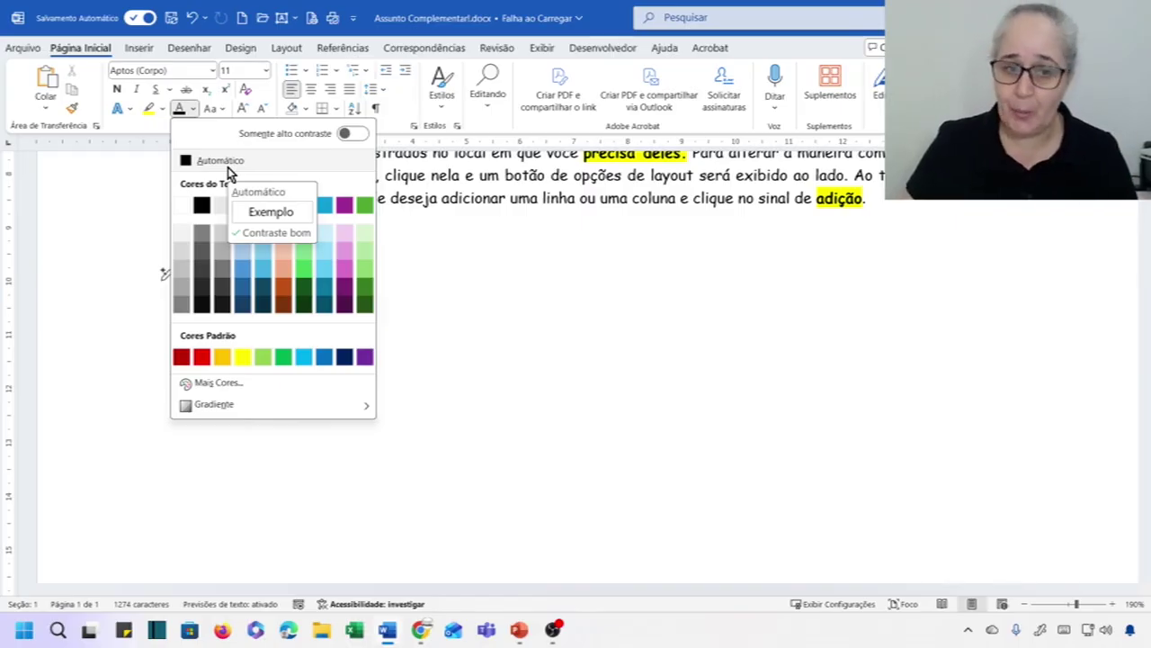
left_click(443, 399)
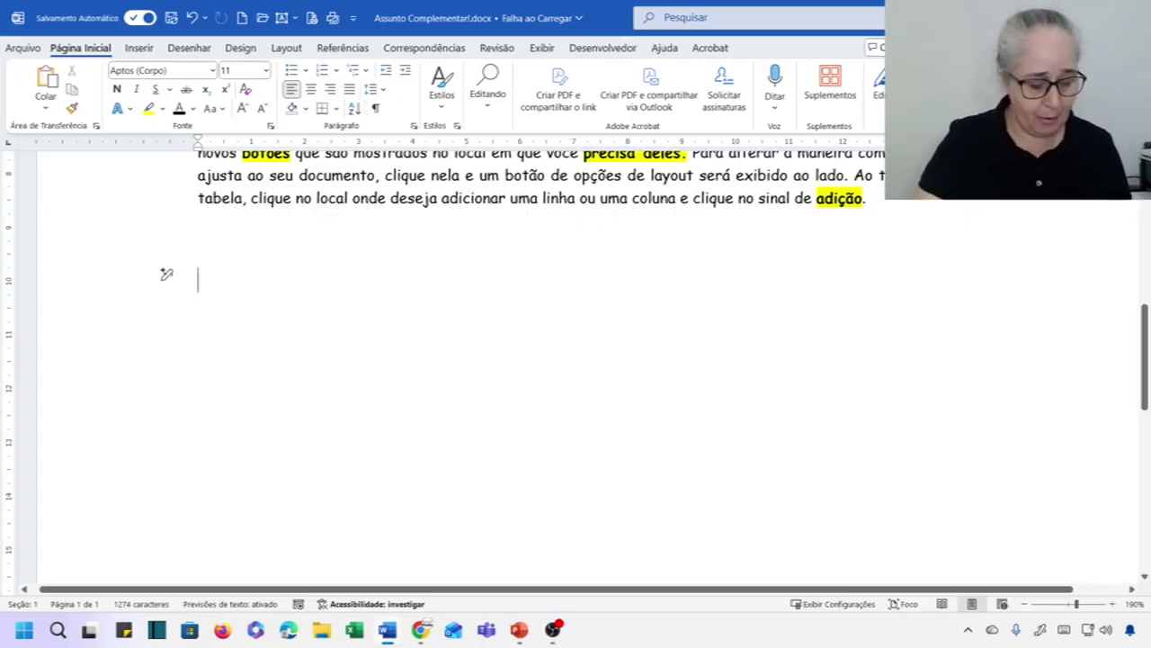
Step: Write "Tribunal de Justiça de São Paulo" and, after a blank line, "Polícia Civil de São Paulo" below the last paragraph
type("Tribunal de")
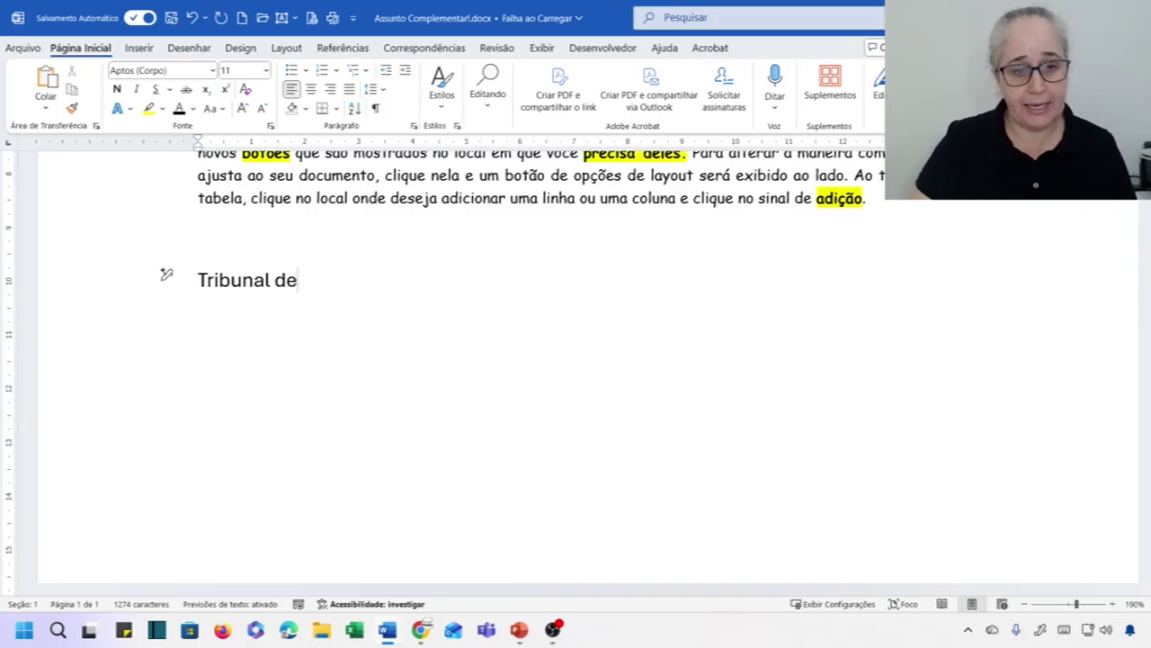
type(" Justiça d")
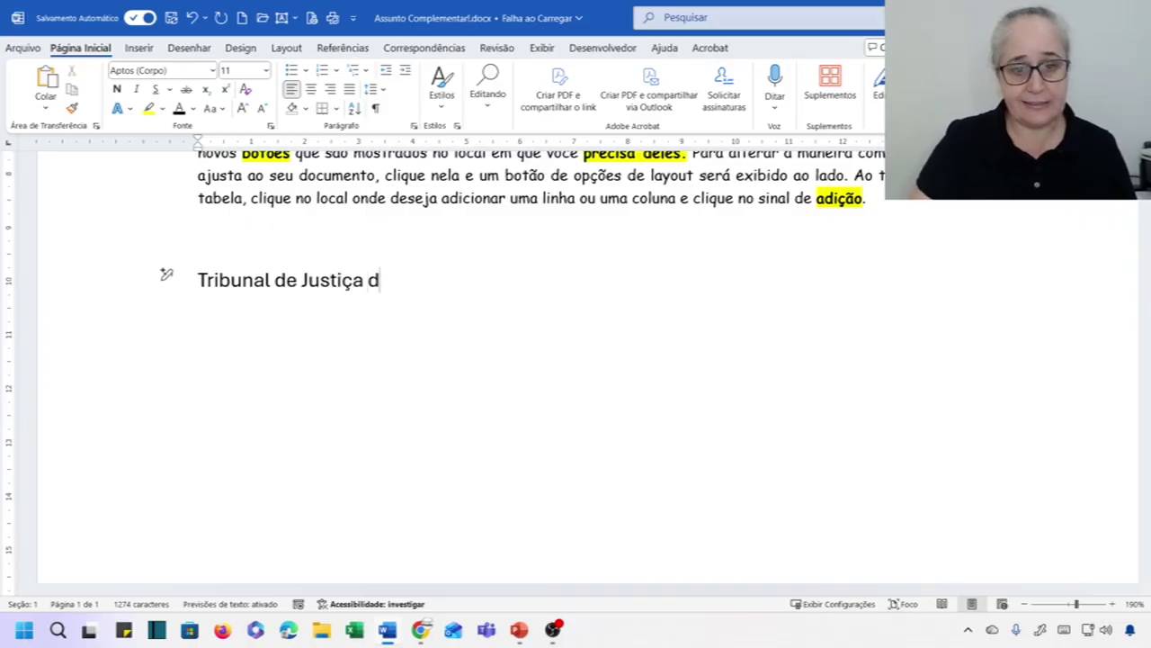
type("e São Paulo")
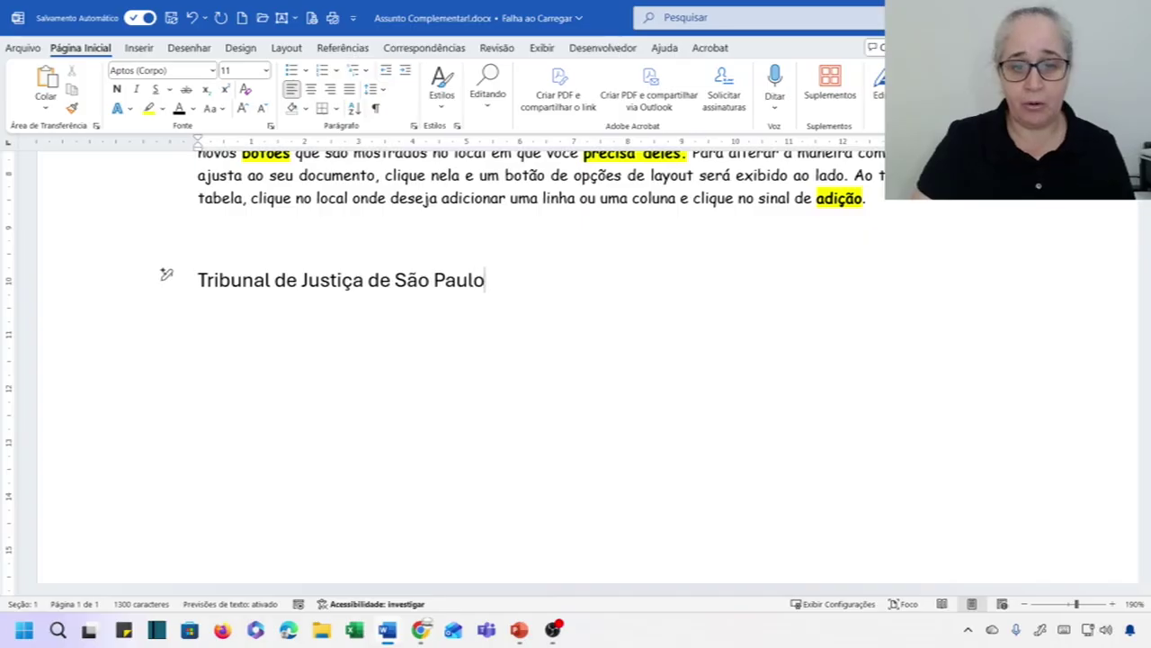
key("Return")
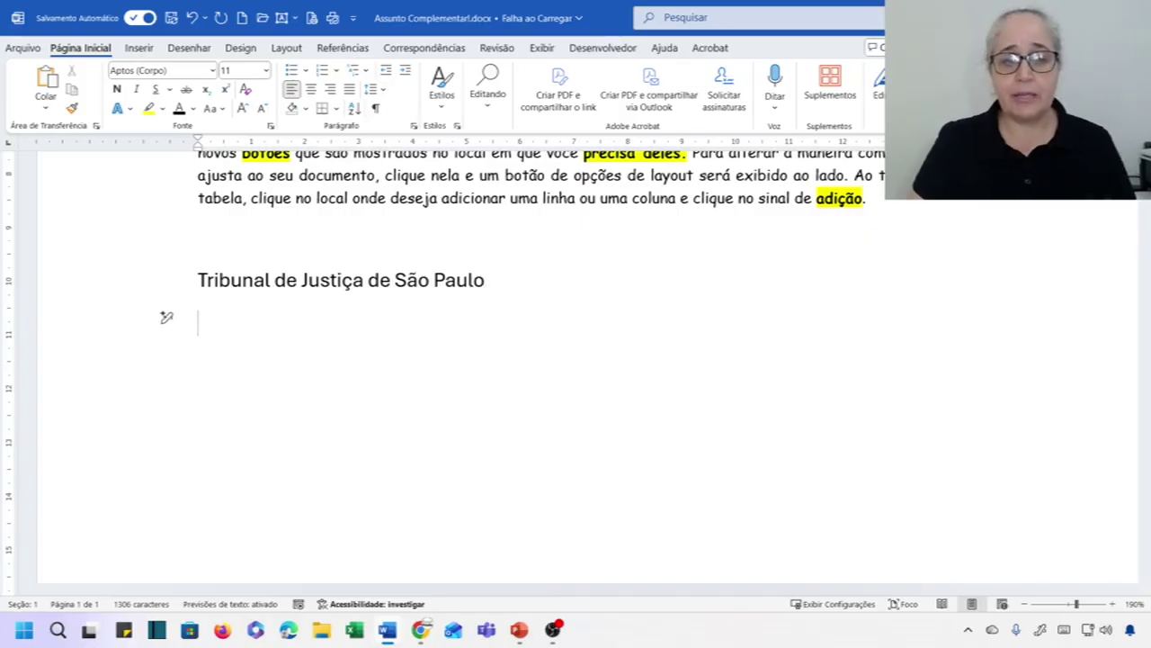
key("Return")
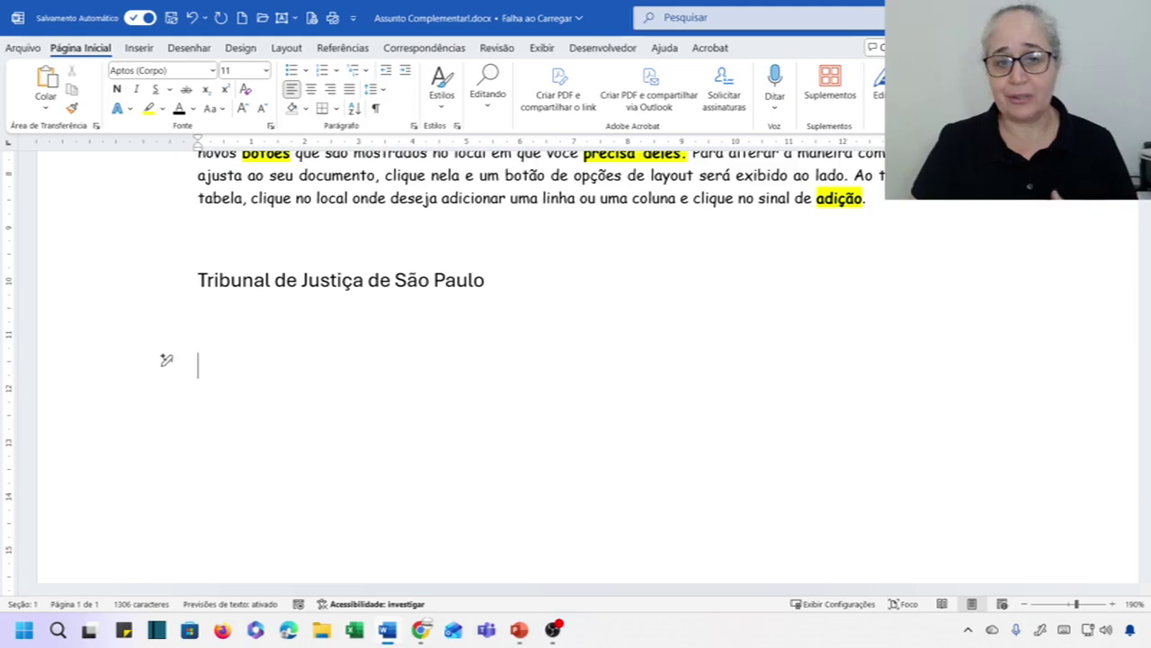
type("Po")
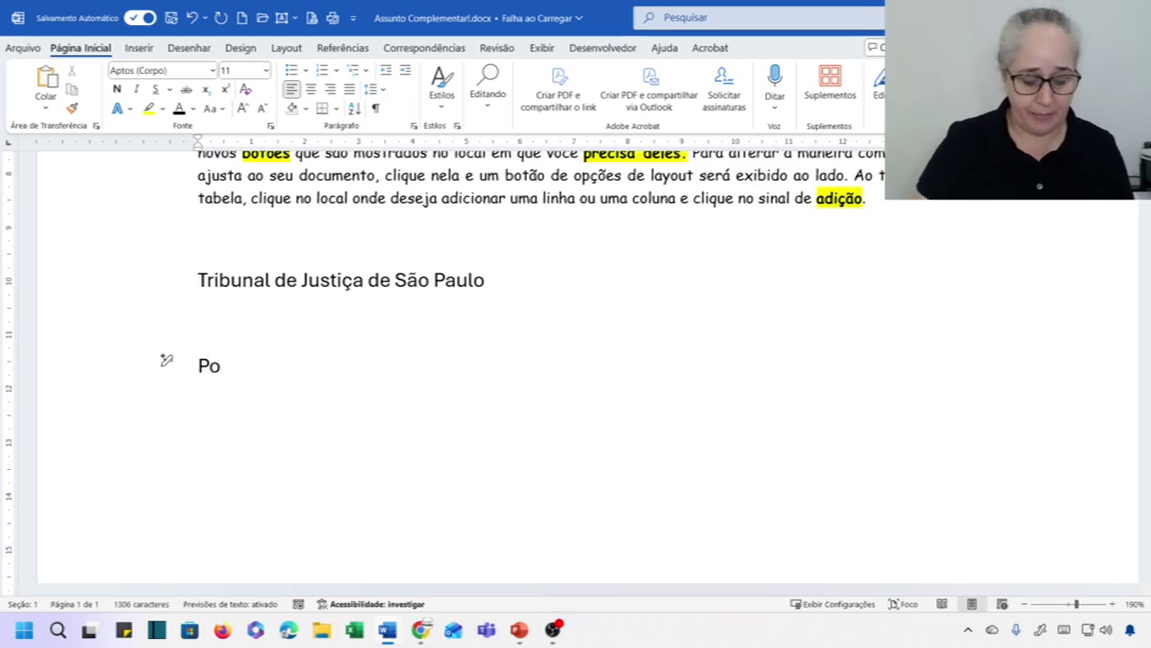
type("lícia Civi")
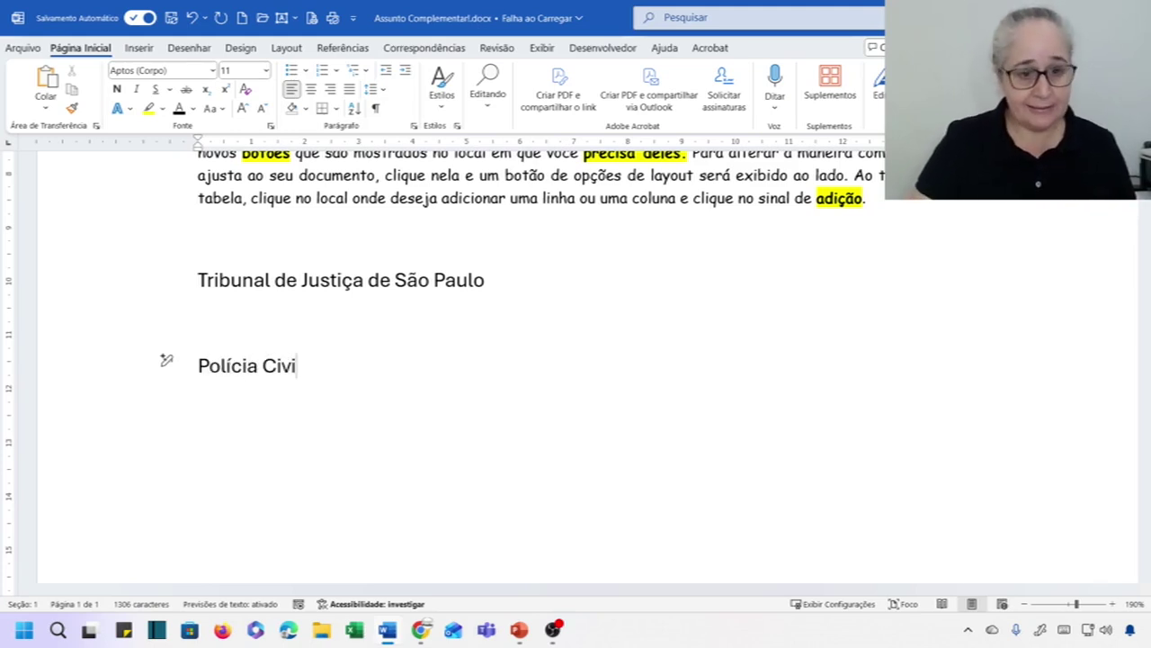
type("l de São Paulo")
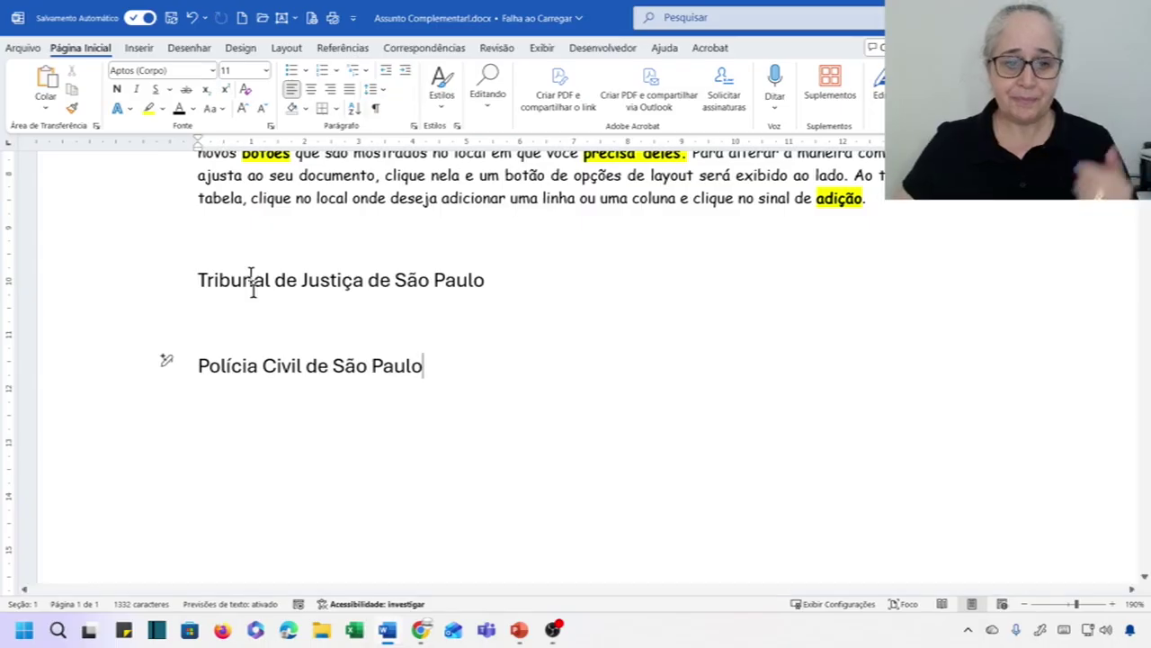
Step: Format the line "Tribunal de Justiça de São Paulo" in dark green, 16 pt, underlined and bold
left_click_drag(198, 281, 469, 294)
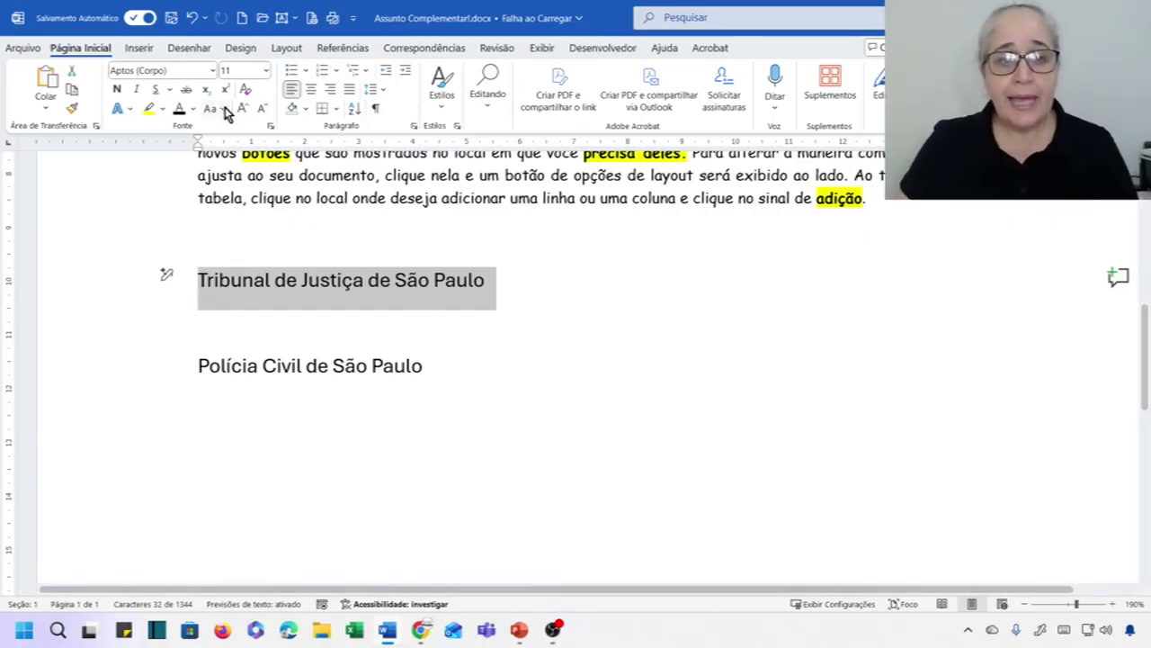
left_click(192, 109)
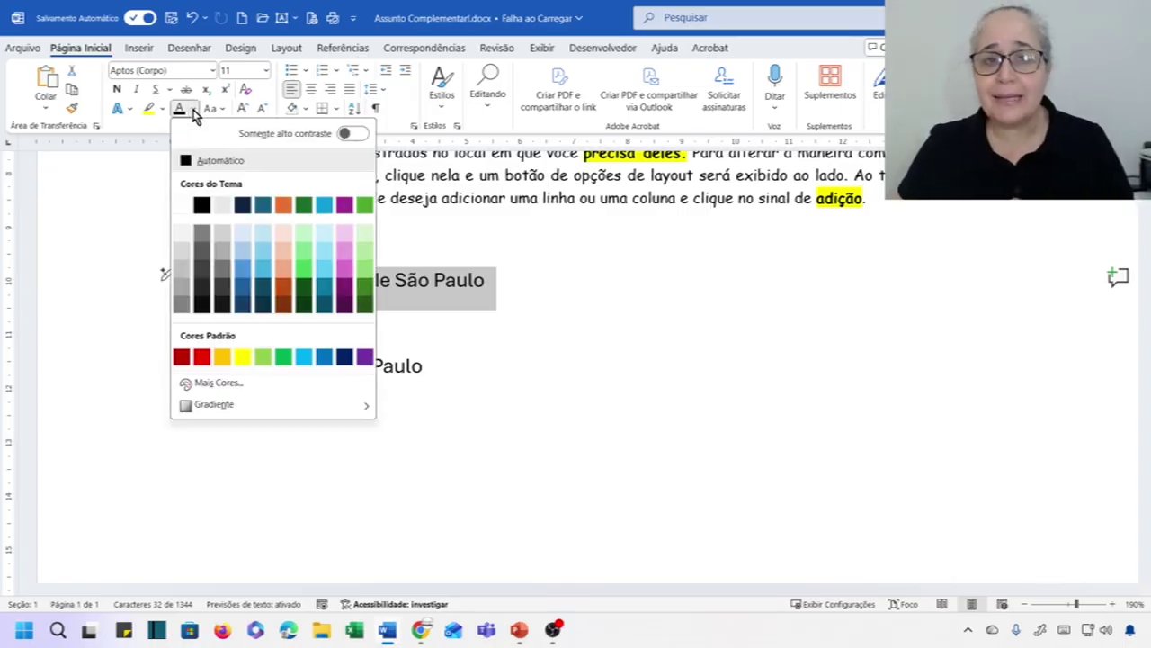
left_click(367, 307)
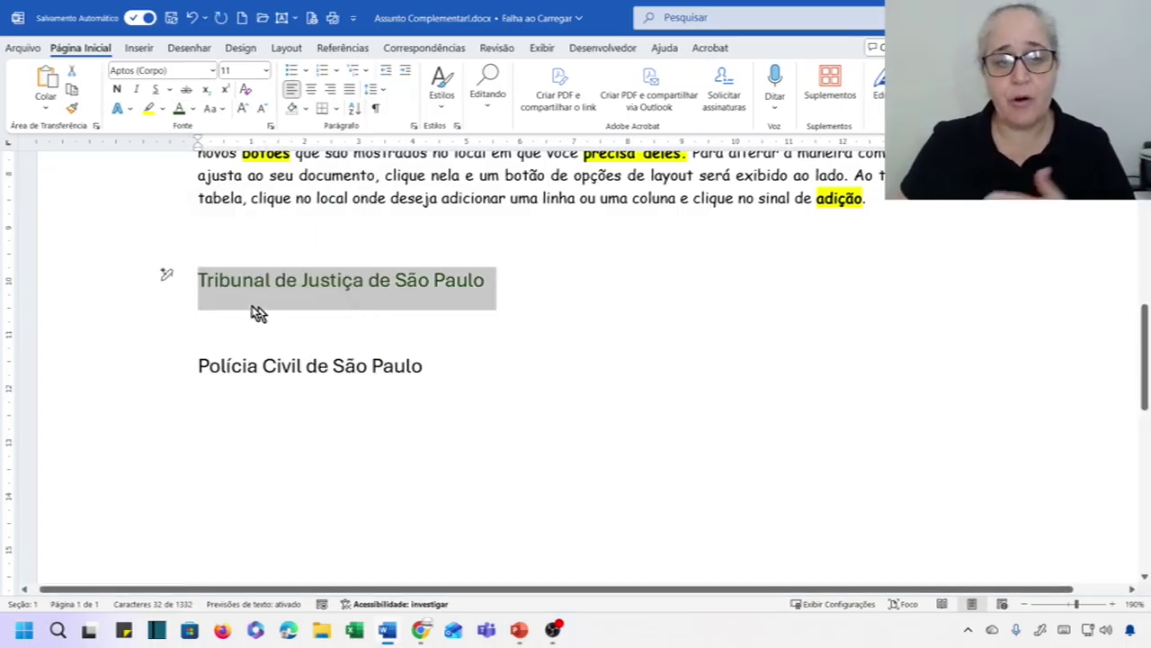
left_click(242, 108)
left_click(242, 108)
left_click(242, 108)
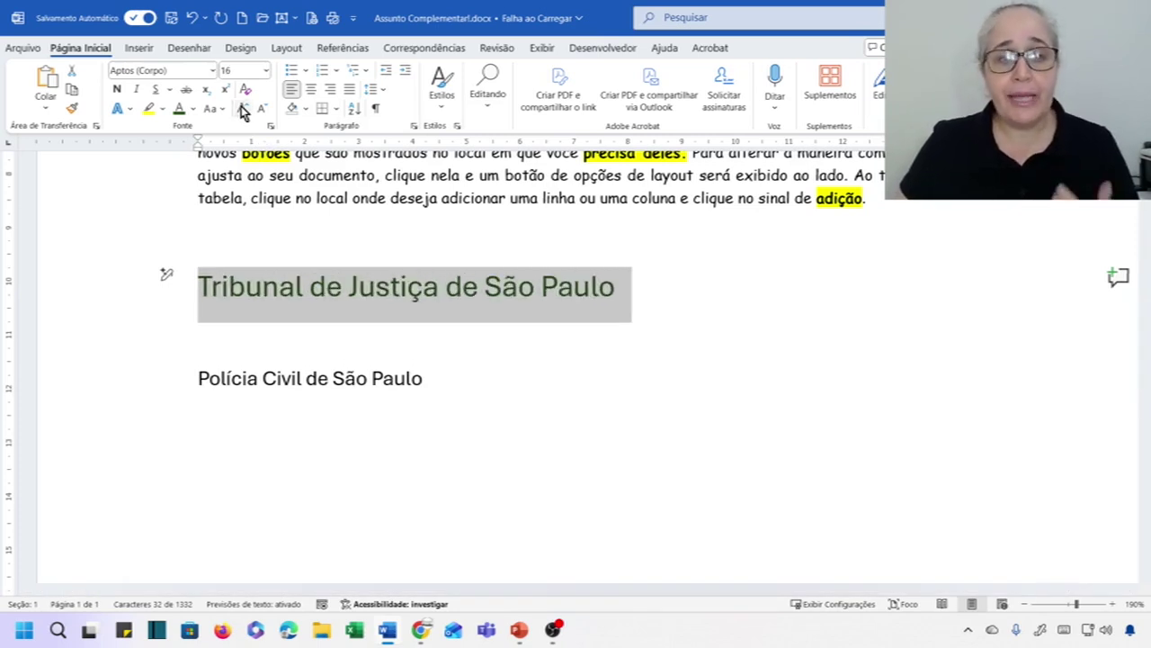
left_click(156, 89)
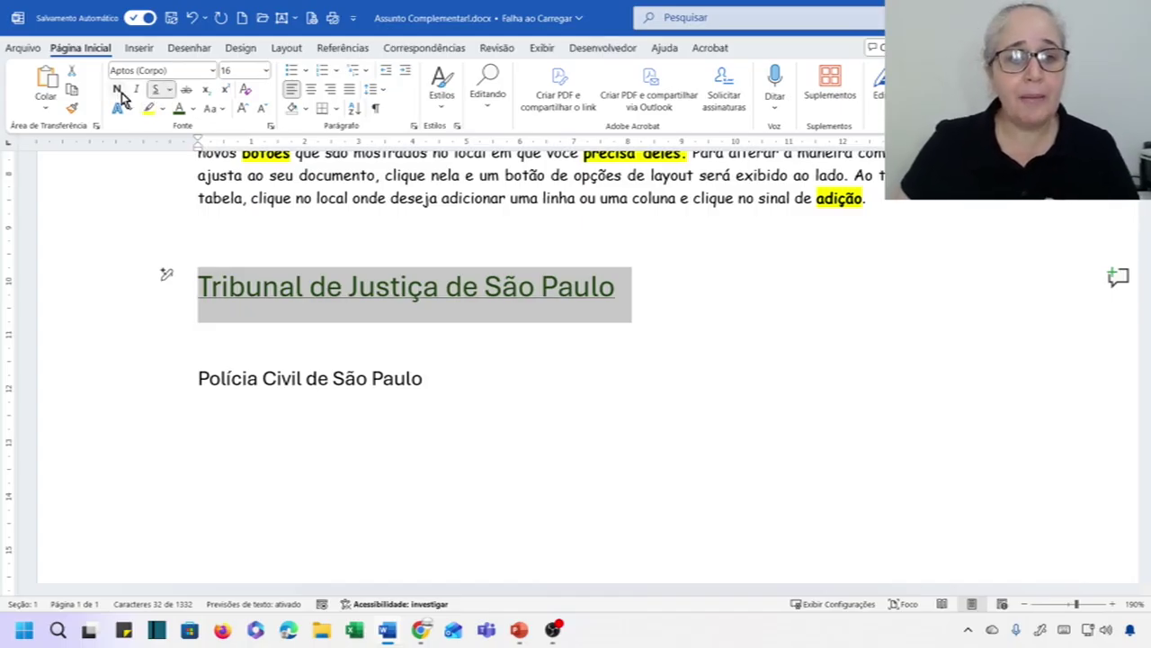
left_click(117, 89)
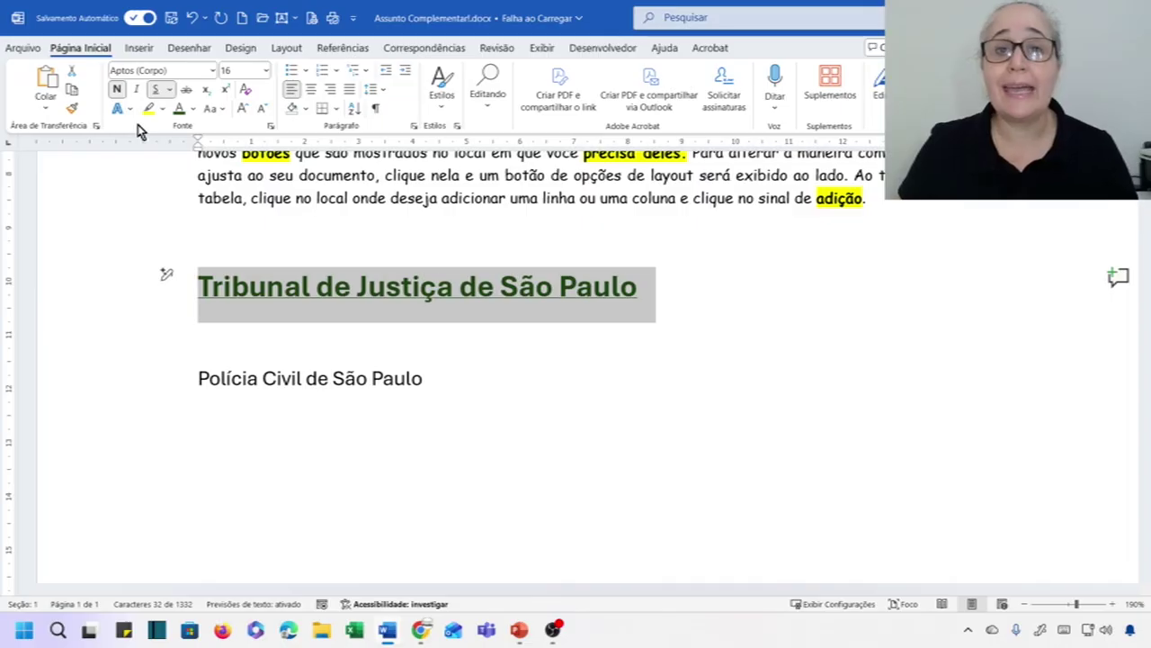